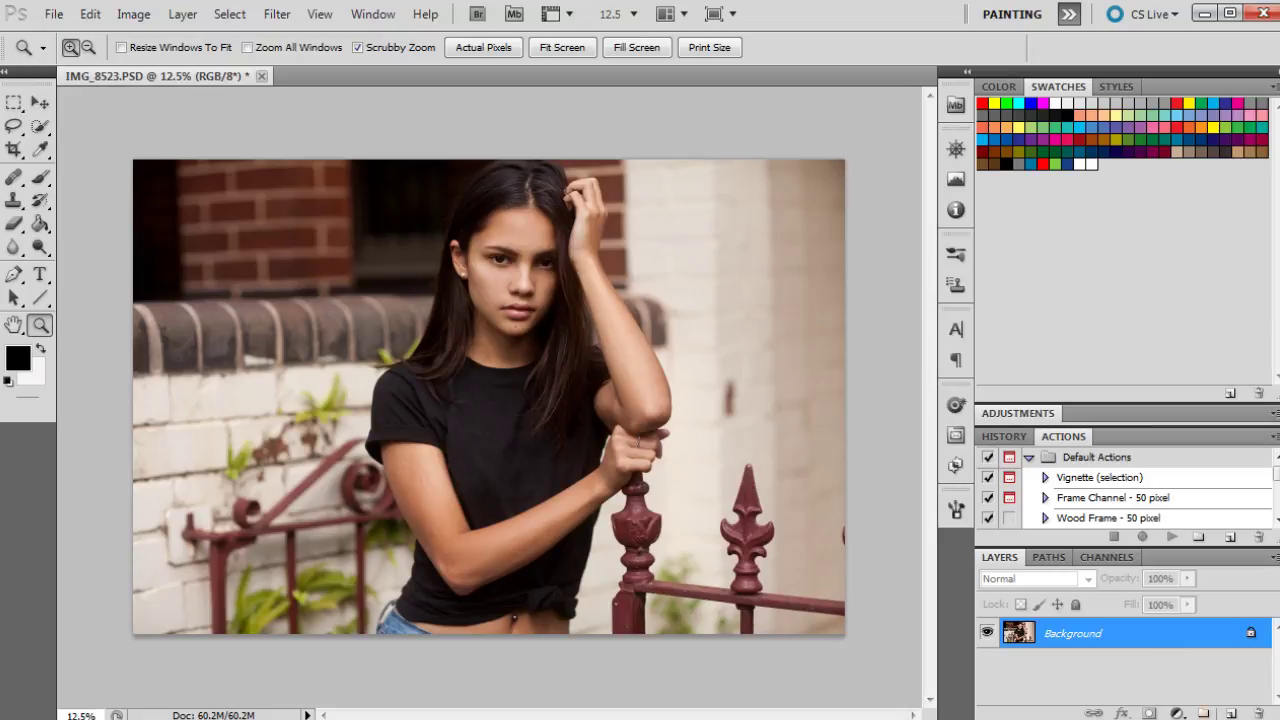
- Open the new fill or adjustment layer menu at the bottom of the Layers panel
left_click(1178, 713)
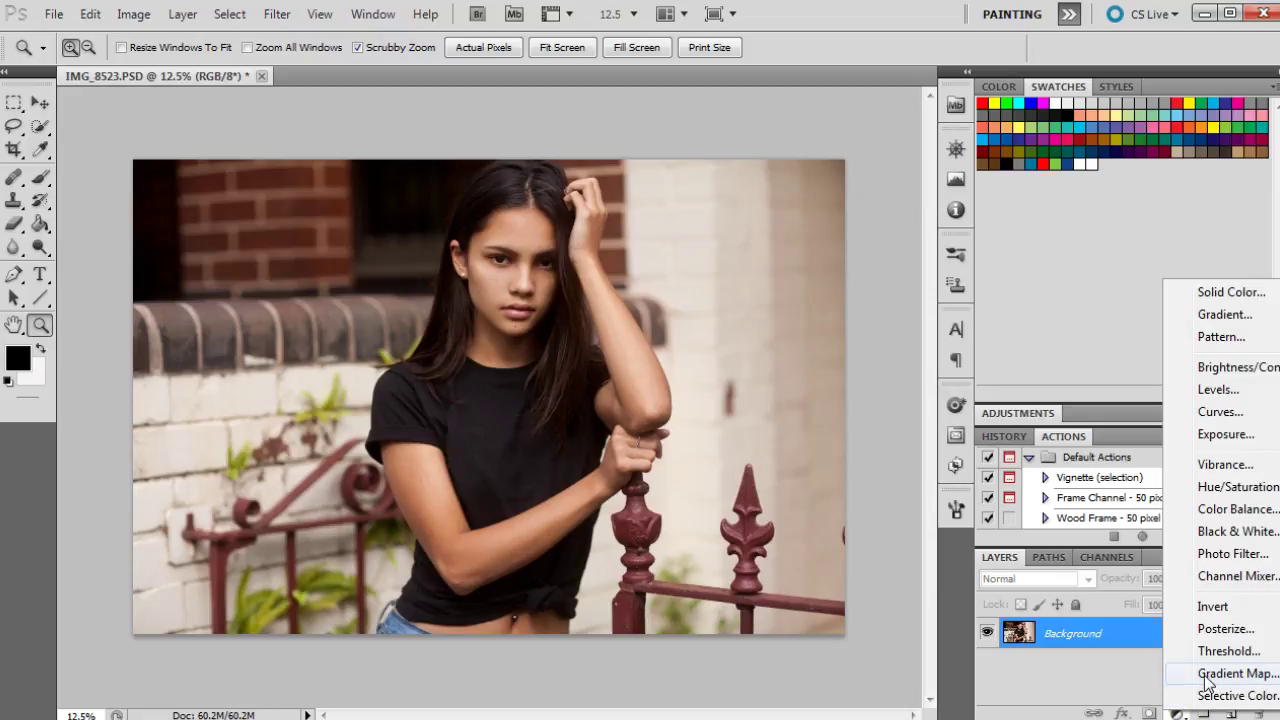
- Add a Gradient Map layer, try the Red, Green and Violet, Orange presets, then settle on Black, White
left_click(1230, 673)
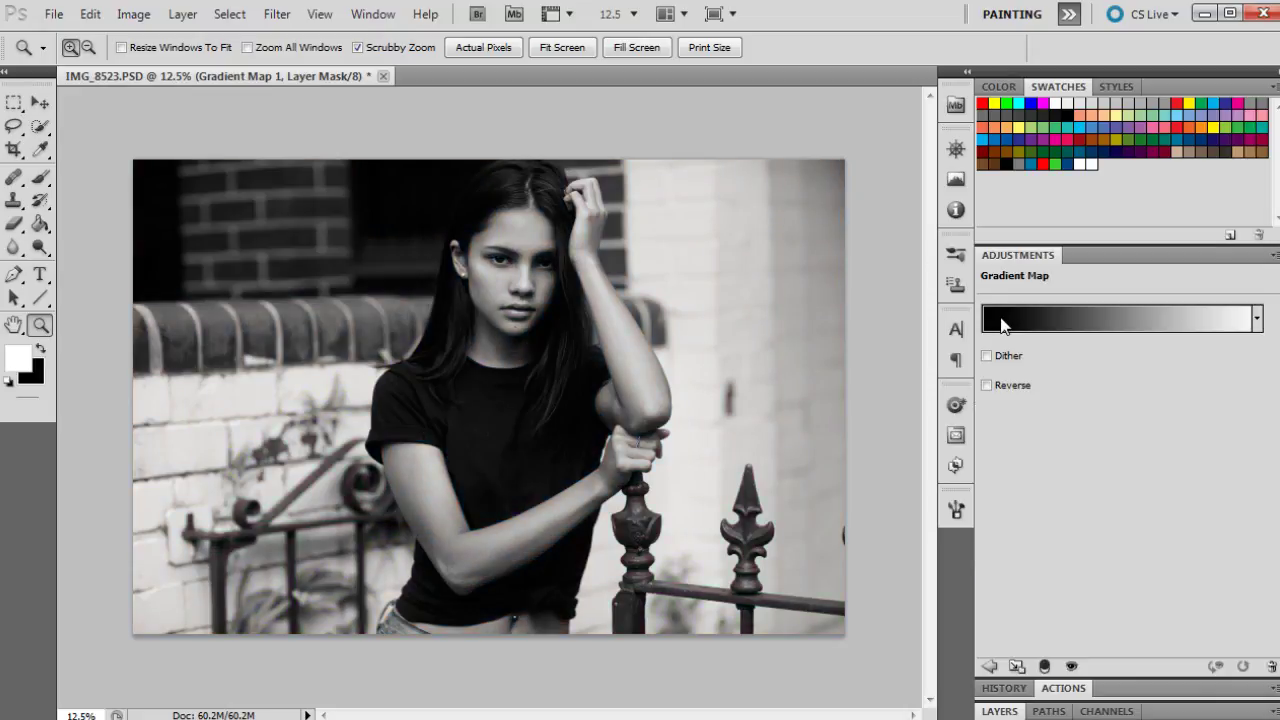
left_click(1053, 331)
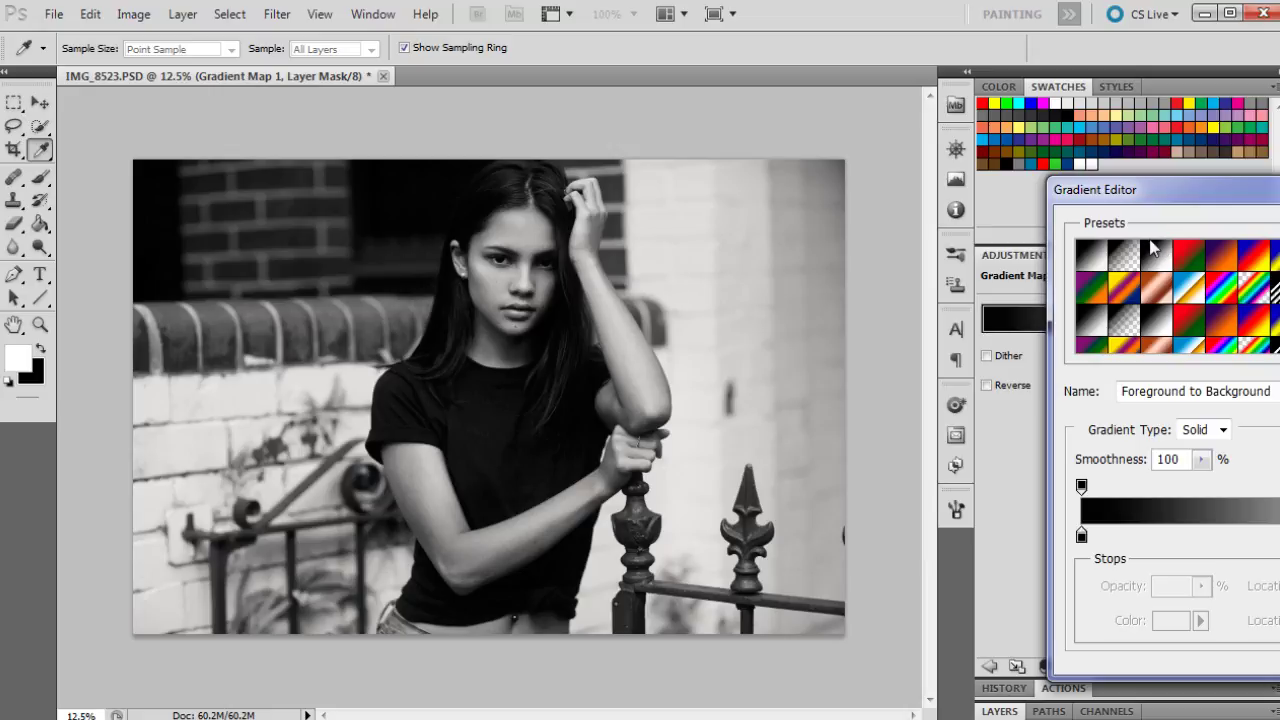
left_click(1157, 258)
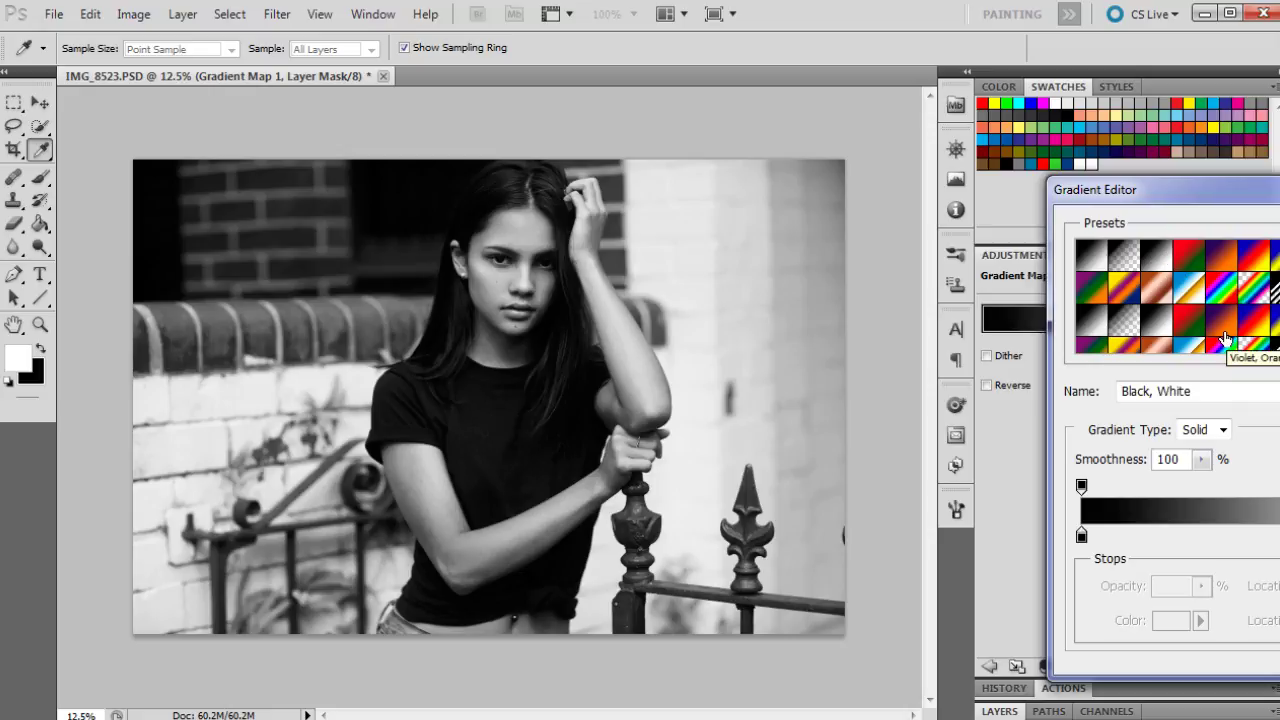
left_click(1190, 255)
left_click(1228, 258)
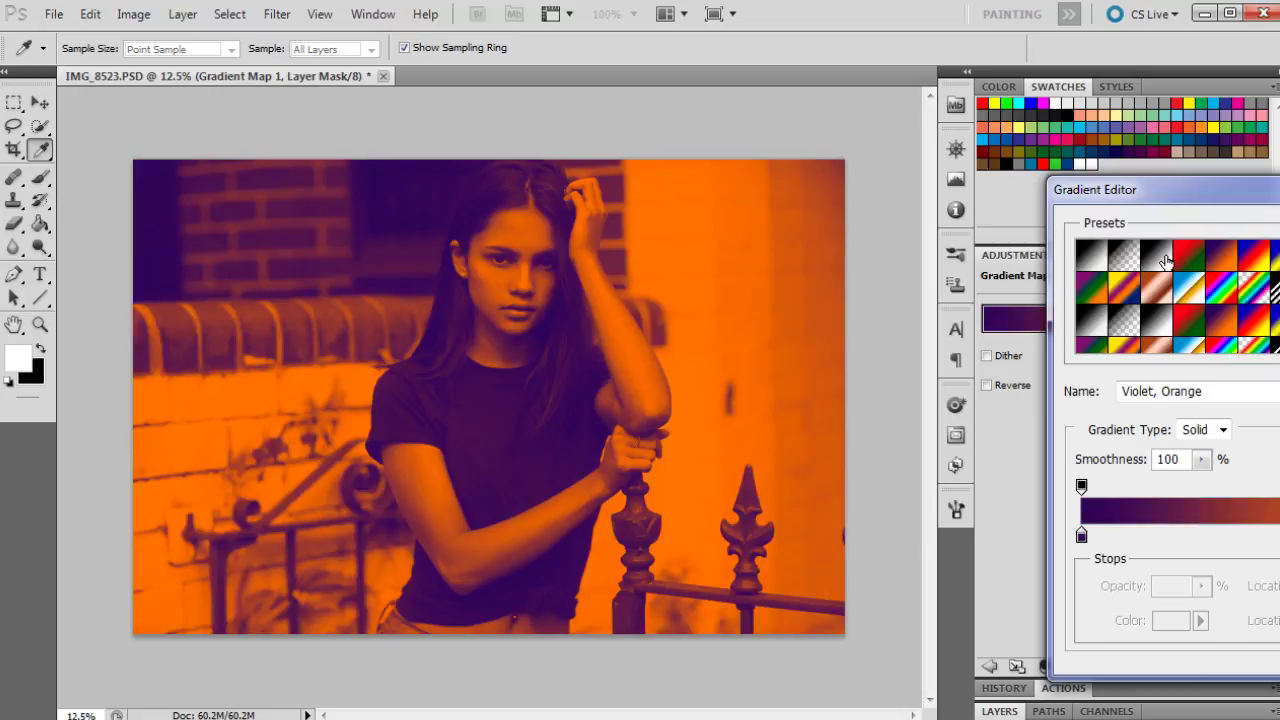
left_click(1165, 260)
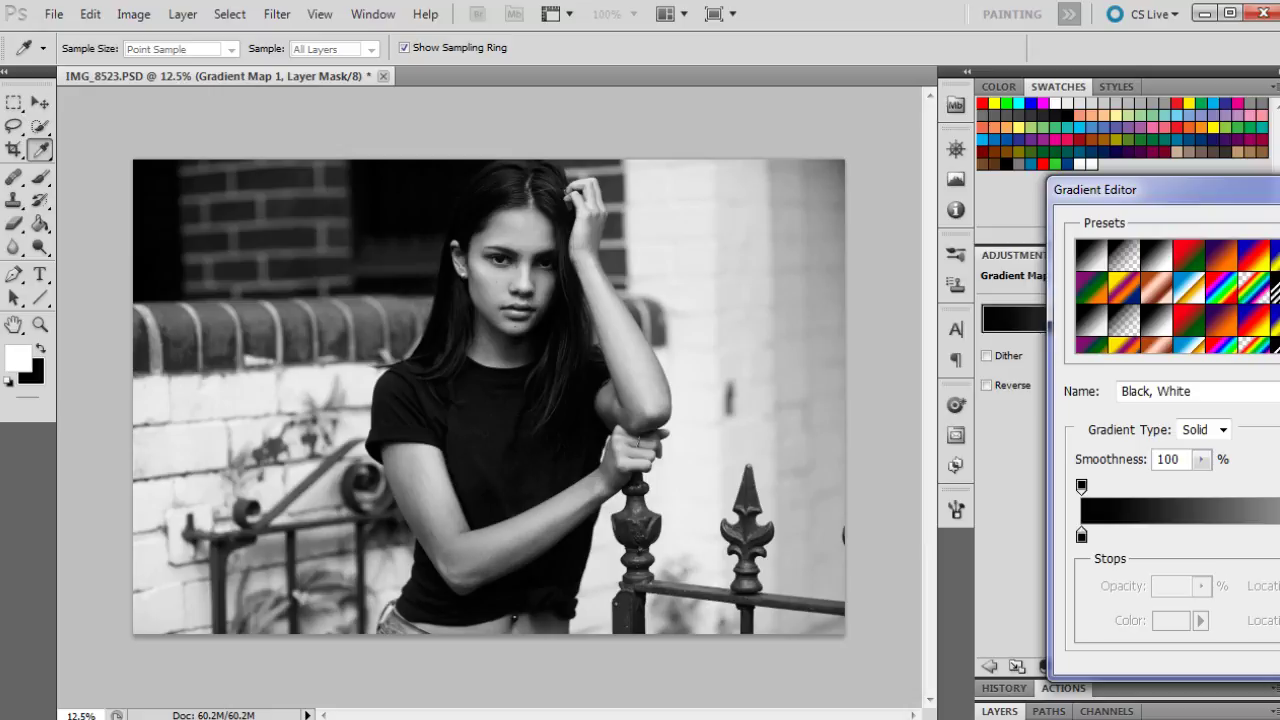
- Adjust the black and white colour stops and drag the gradient midpoint toward black
left_click(1083, 537)
left_click_drag(1086, 540, 1083, 538)
left_click(1278, 537)
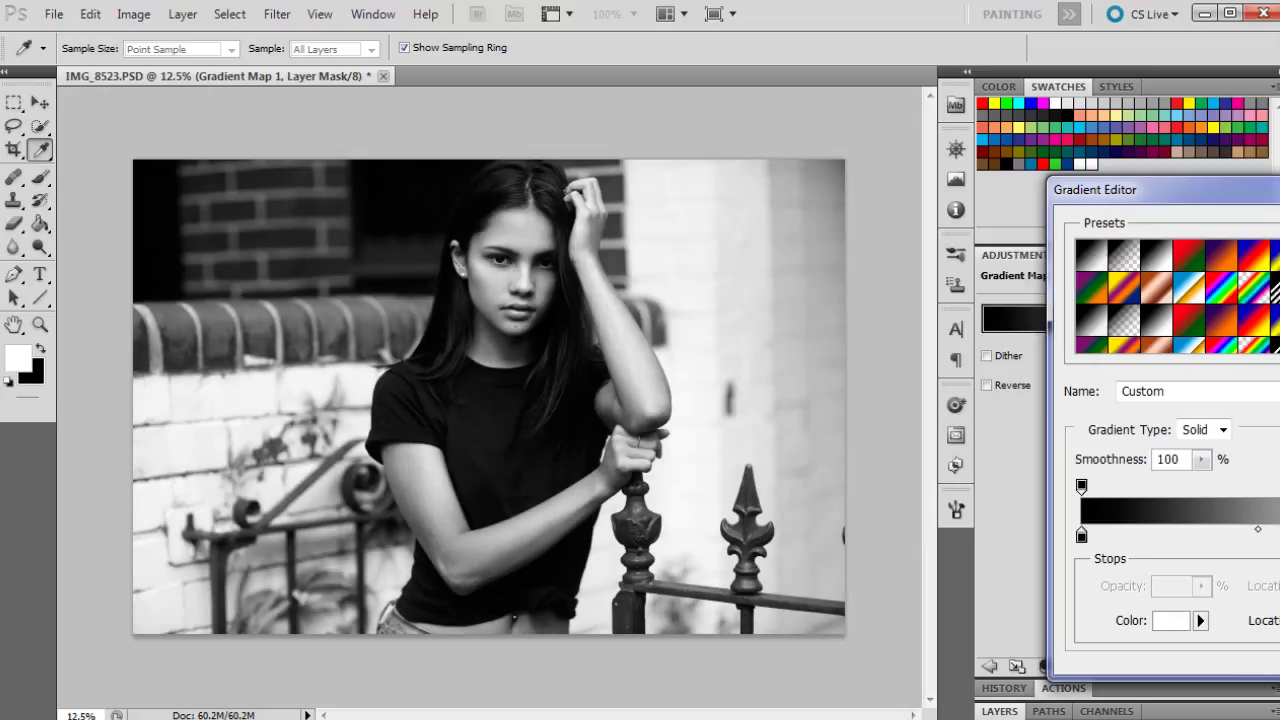
left_click_drag(1258, 529, 1268, 529)
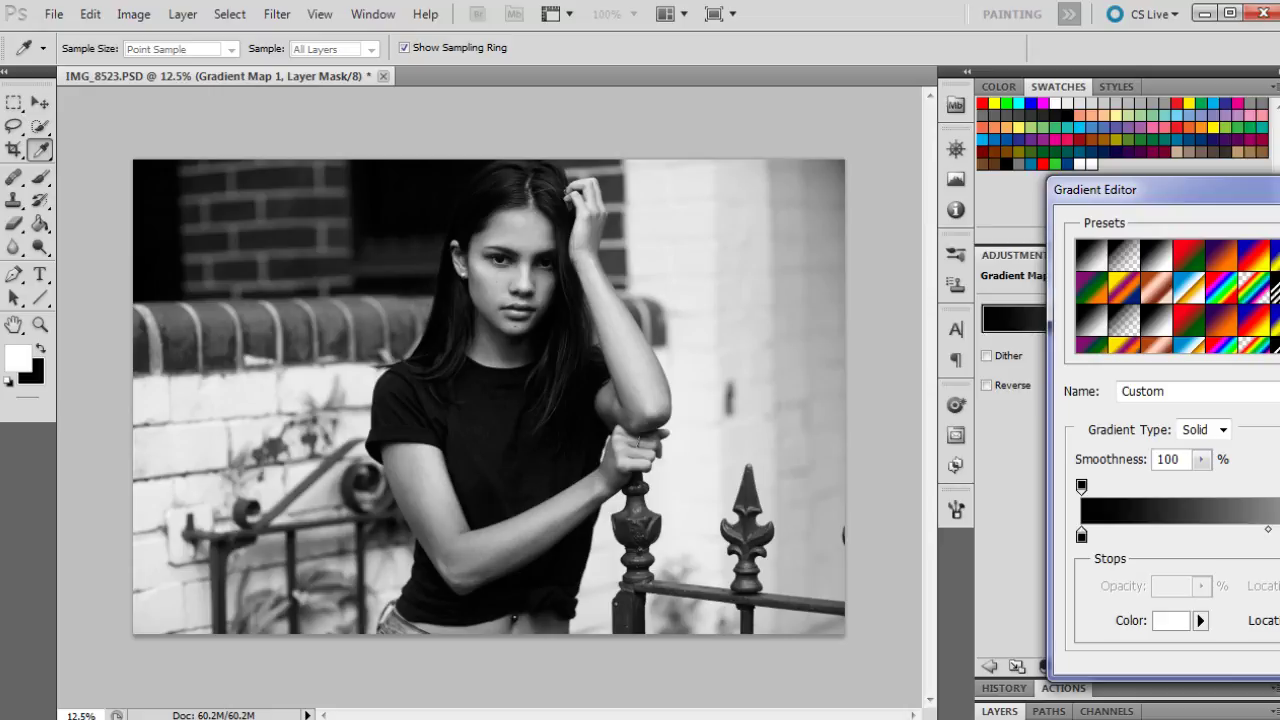
left_click_drag(1268, 529, 1265, 529)
left_click_drag(1264, 531, 1245, 531)
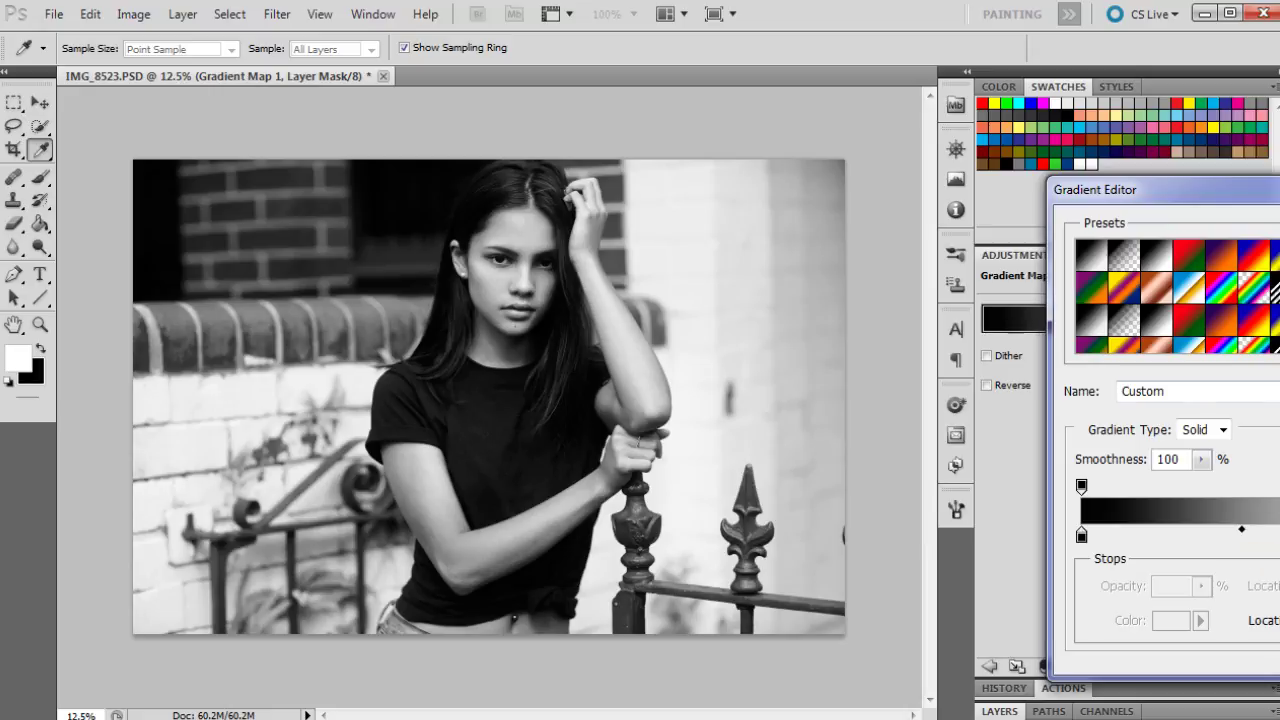
- Accept the gradient and add a Curves adjustment layer above the Gradient Map
key("z")
key("Return")
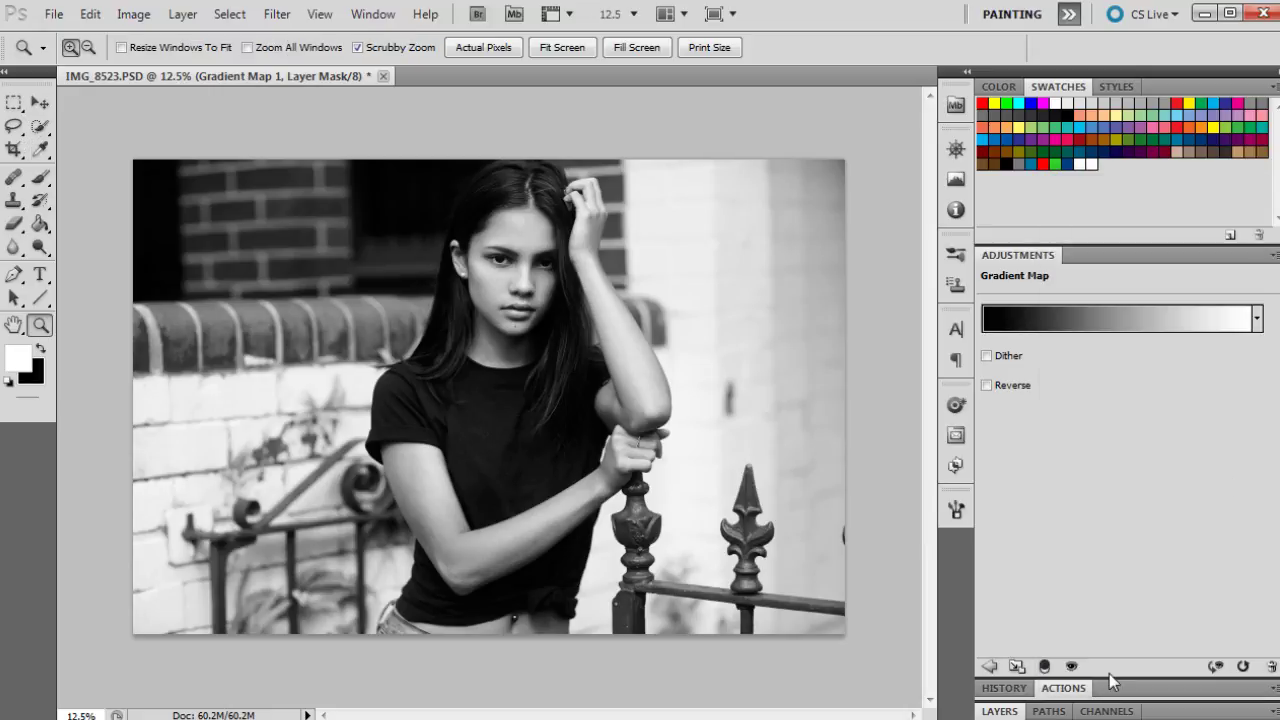
left_click(1011, 708)
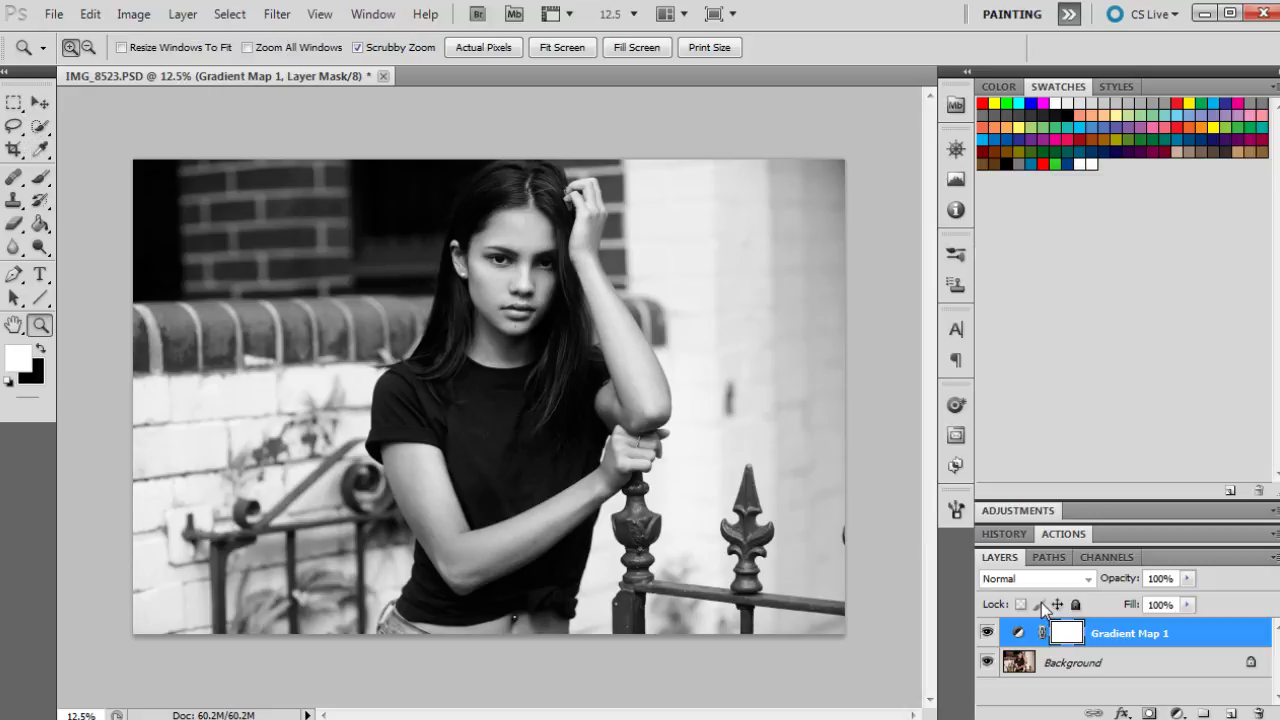
left_click(1177, 713)
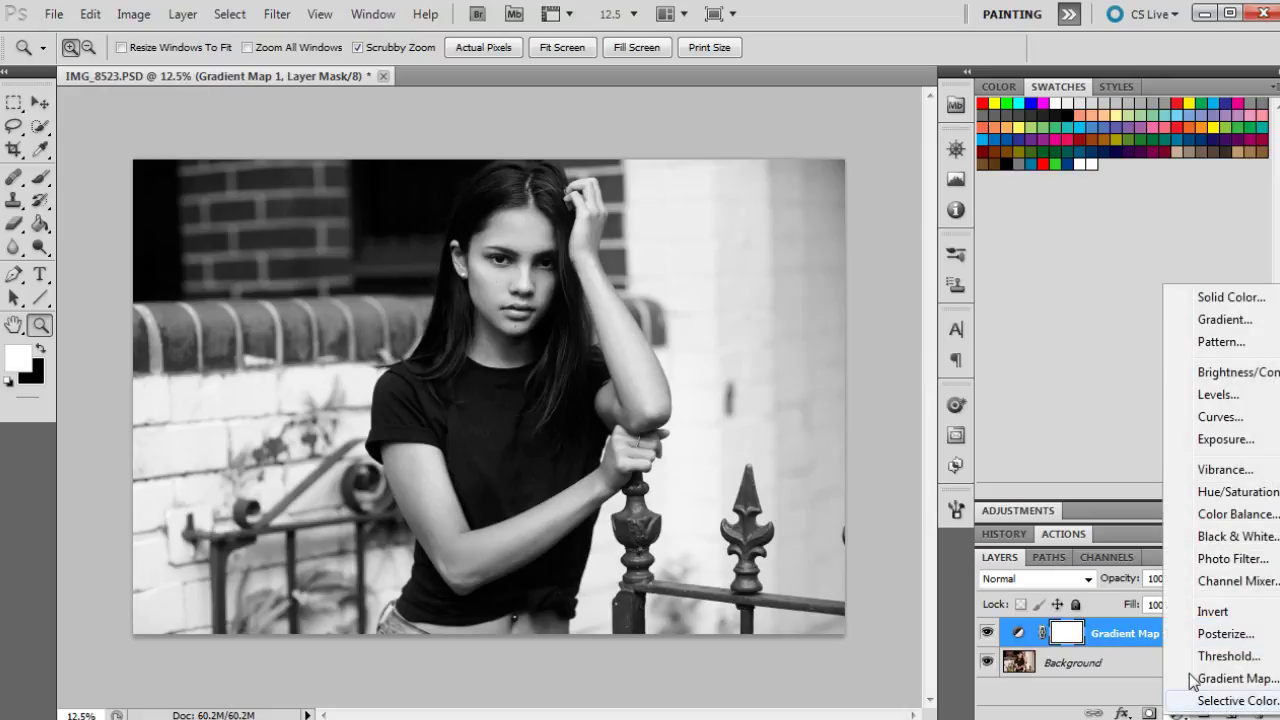
left_click(1219, 417)
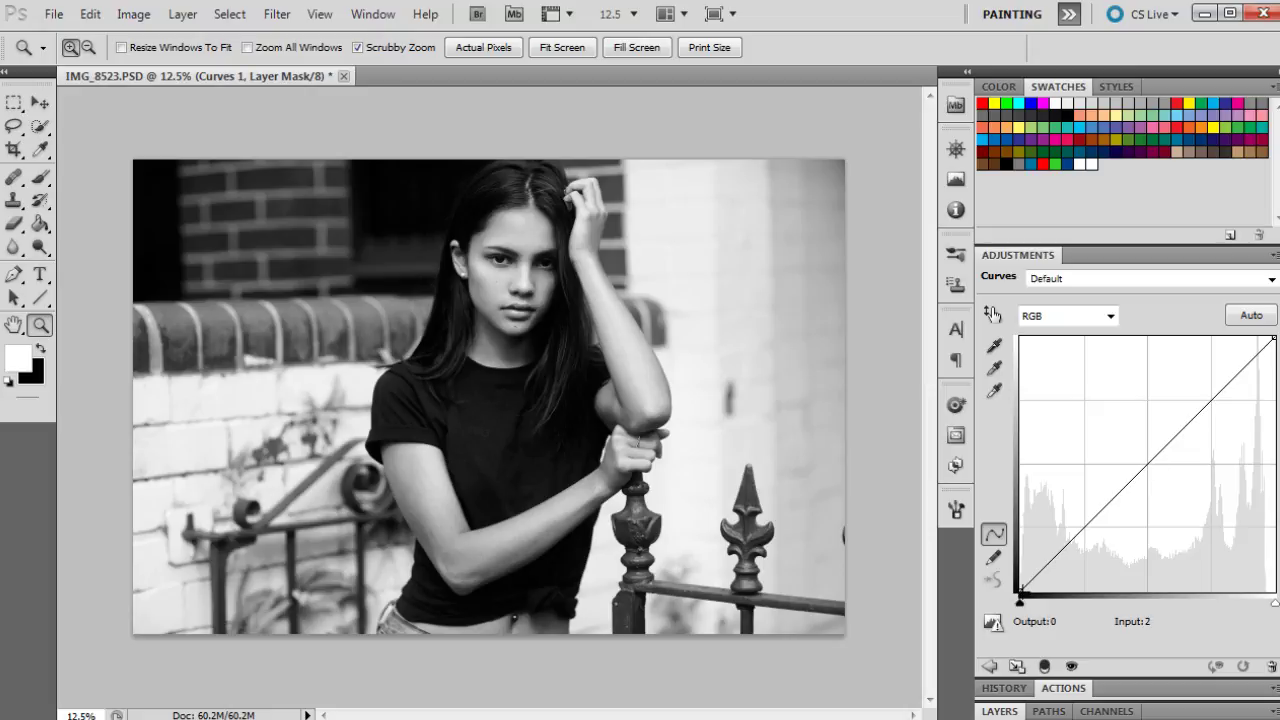
- Raise the curve's black endpoint and lower its white endpoint to fade shadows and highlights
left_click(1020, 590)
left_click_drag(1020, 590, 1020, 574)
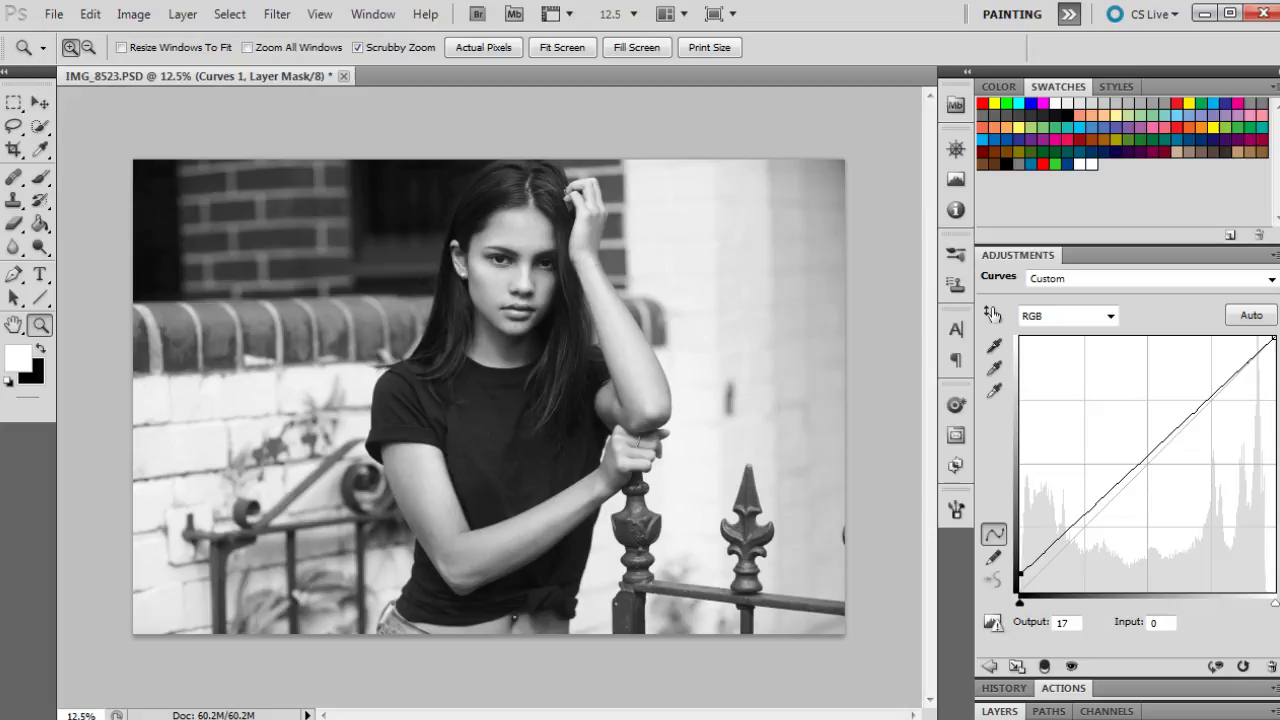
left_click_drag(1274, 338, 1274, 346)
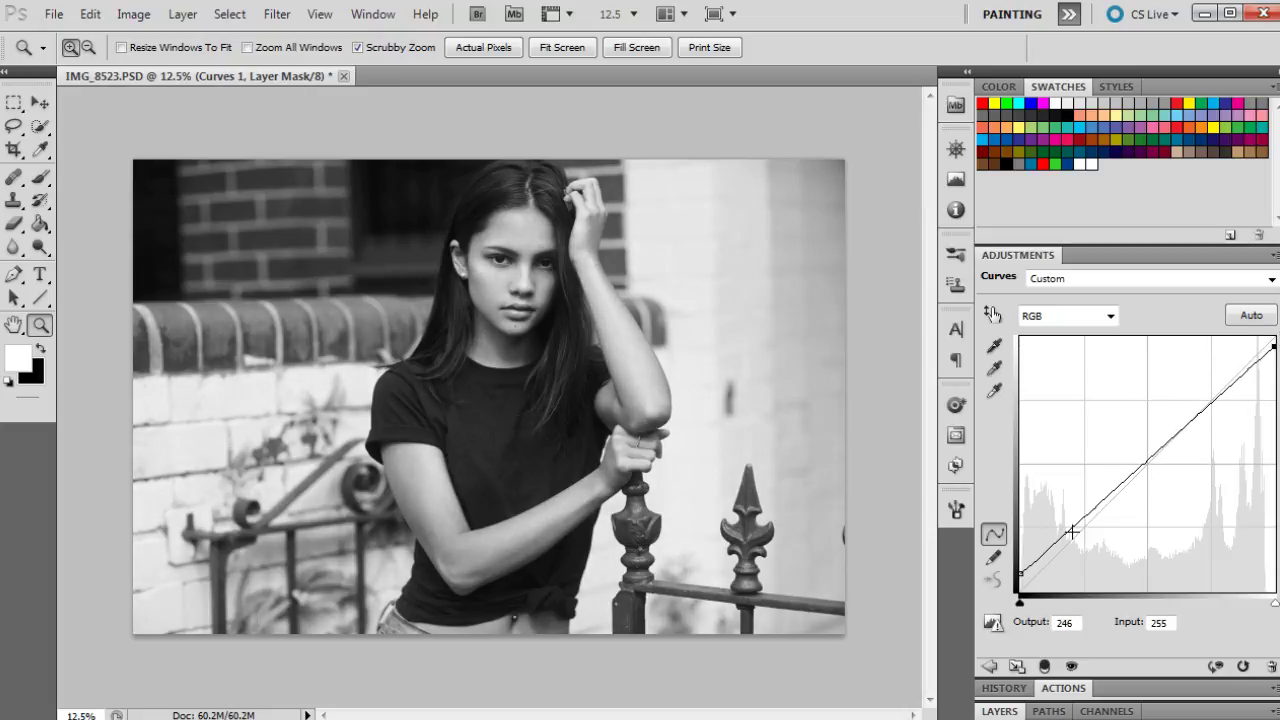
- Add lower and upper control points to shape the curve, lifting the black endpoint further
left_click_drag(1071, 532, 1077, 531)
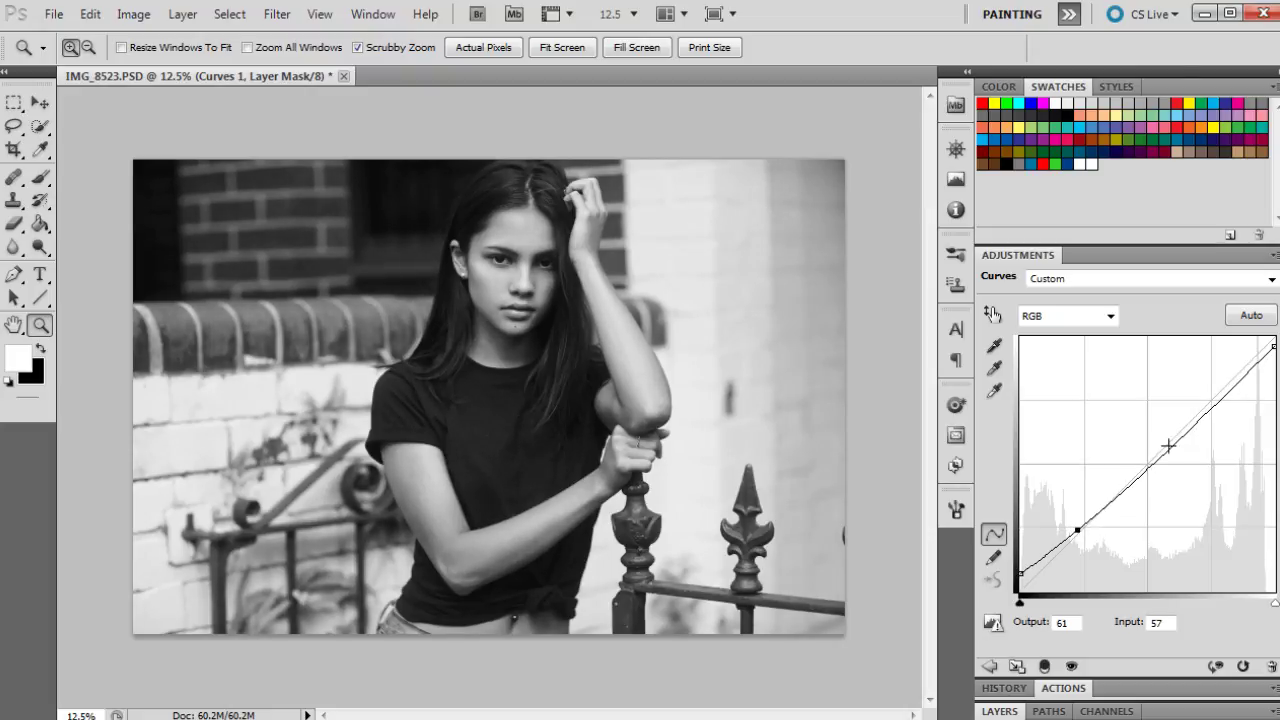
left_click(1209, 407)
left_click_drag(1209, 407, 1209, 402)
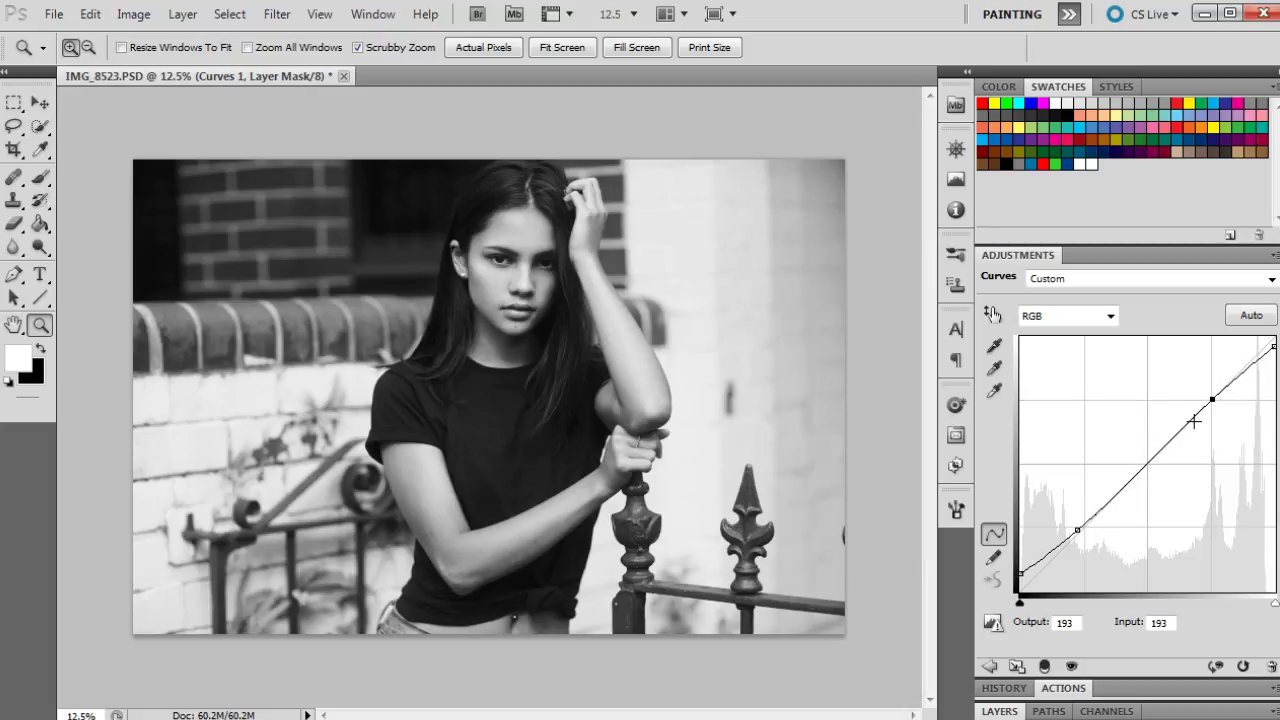
left_click(1046, 556)
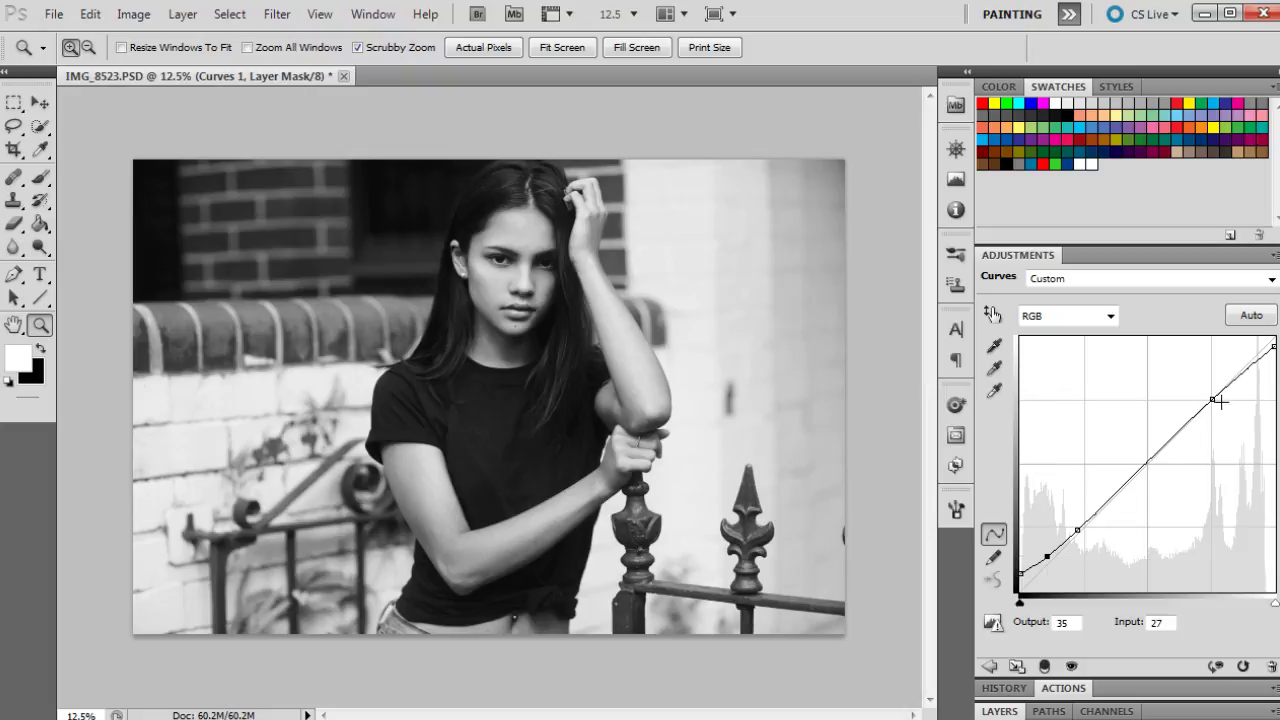
left_click_drag(1214, 400, 1217, 394)
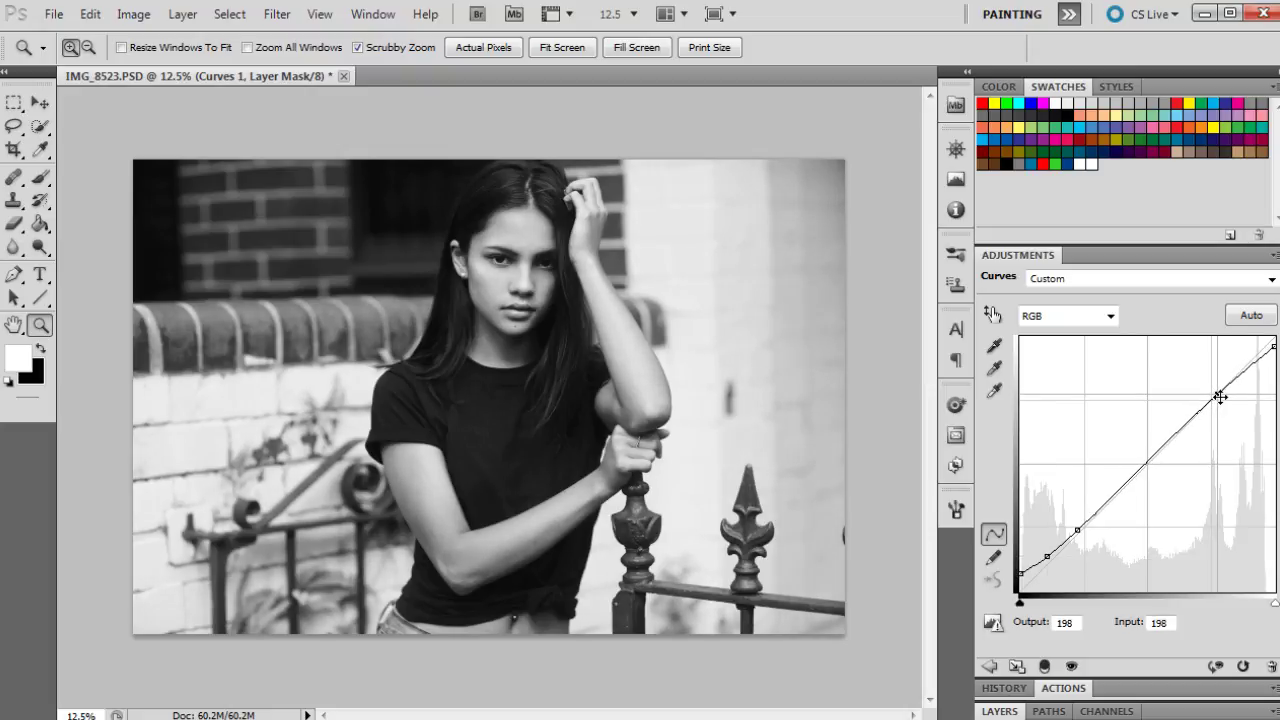
left_click_drag(1020, 573, 1052, 550)
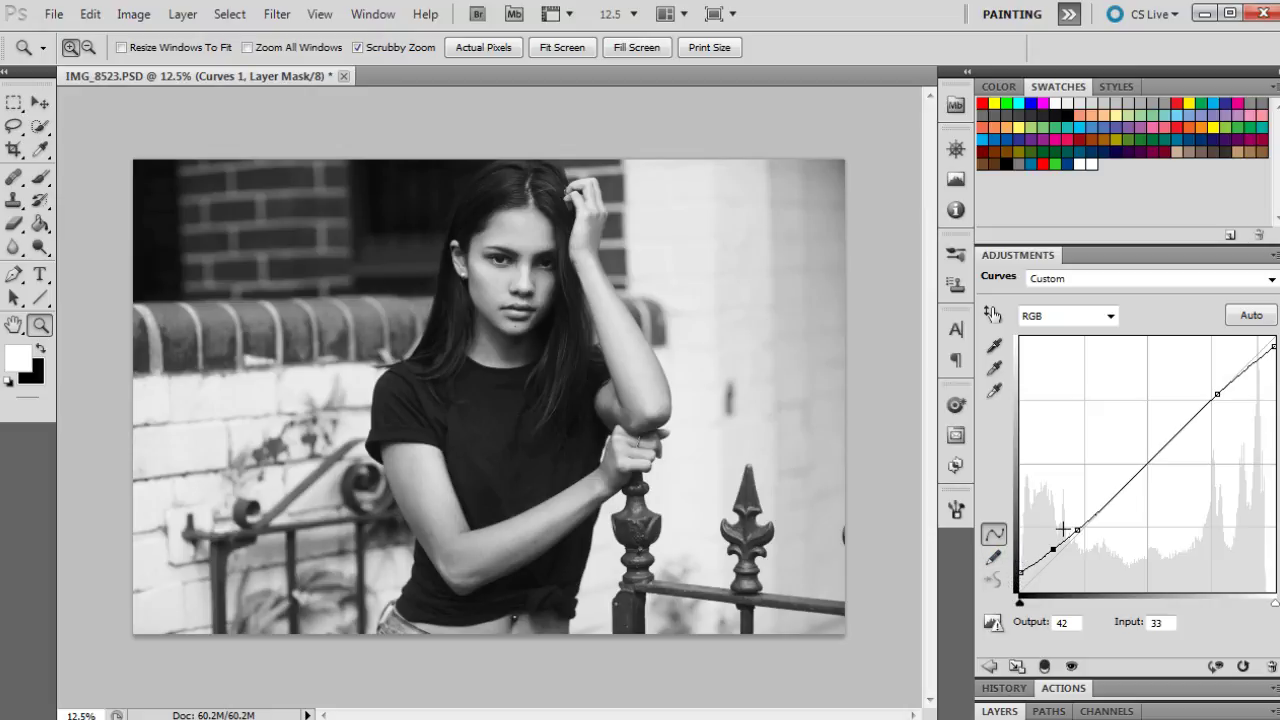
left_click_drag(1077, 529, 1084, 525)
- Create Snapshot 1 in History and compare it with the original colour image
left_click(1004, 688)
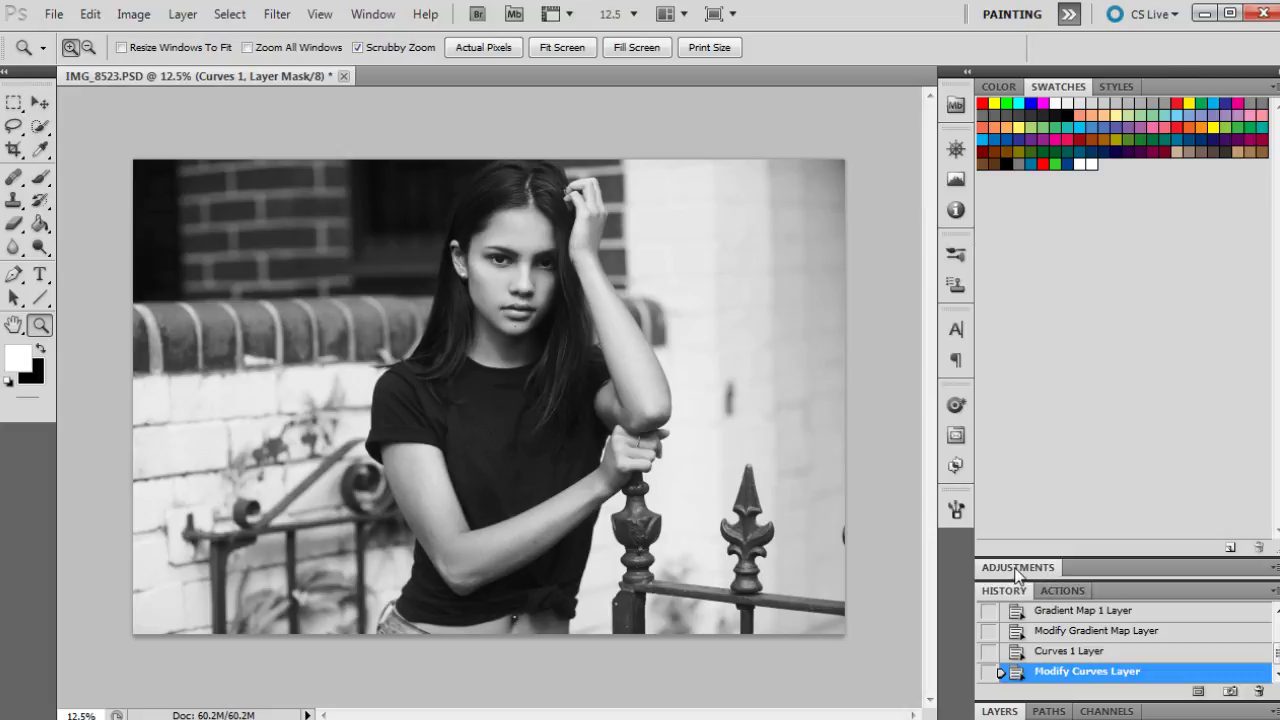
left_click(1010, 580)
left_click(1004, 690)
left_click(1230, 691)
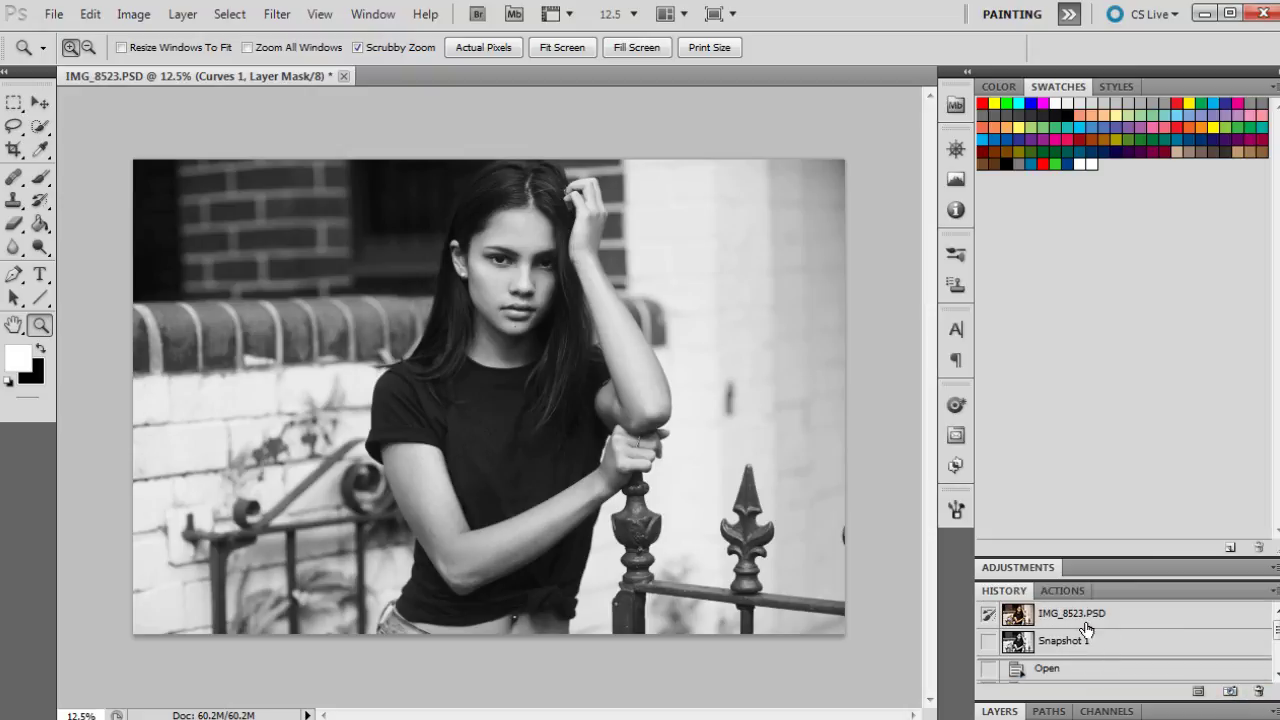
left_click(1080, 616)
left_click(1081, 640)
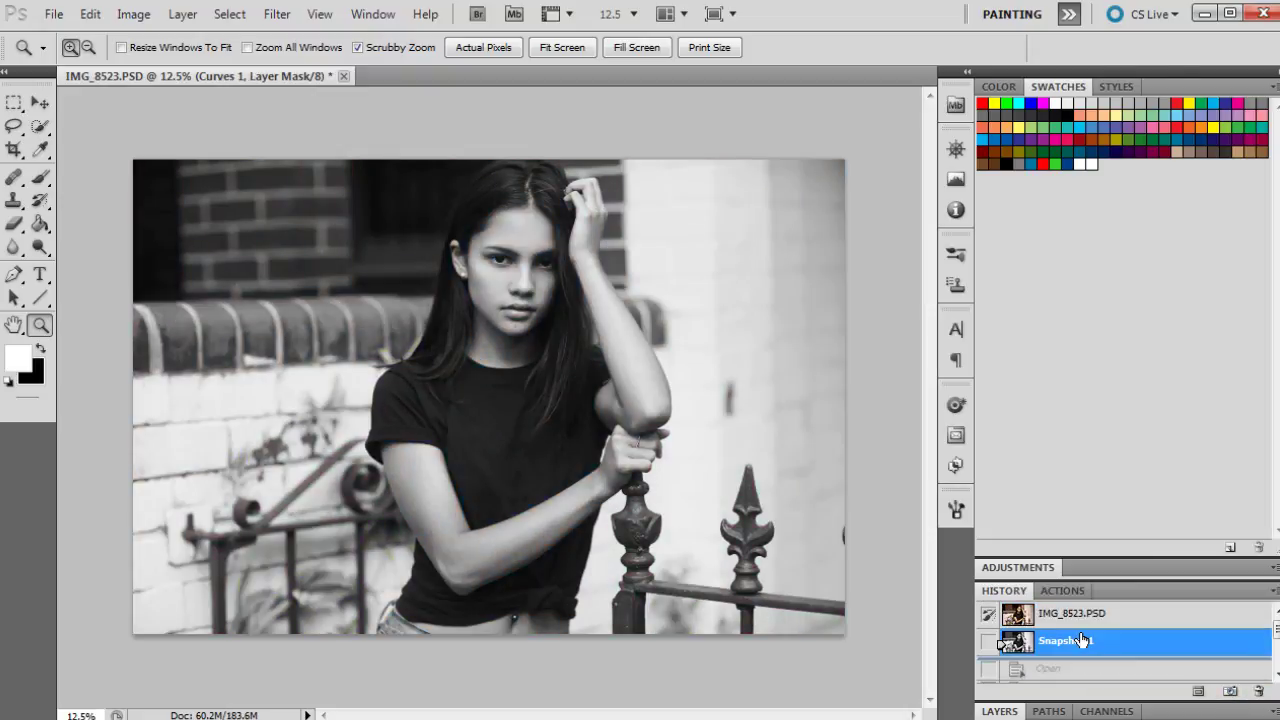
- Toggle the Curves 1 layer off and on to compare its effect
left_click(1010, 710)
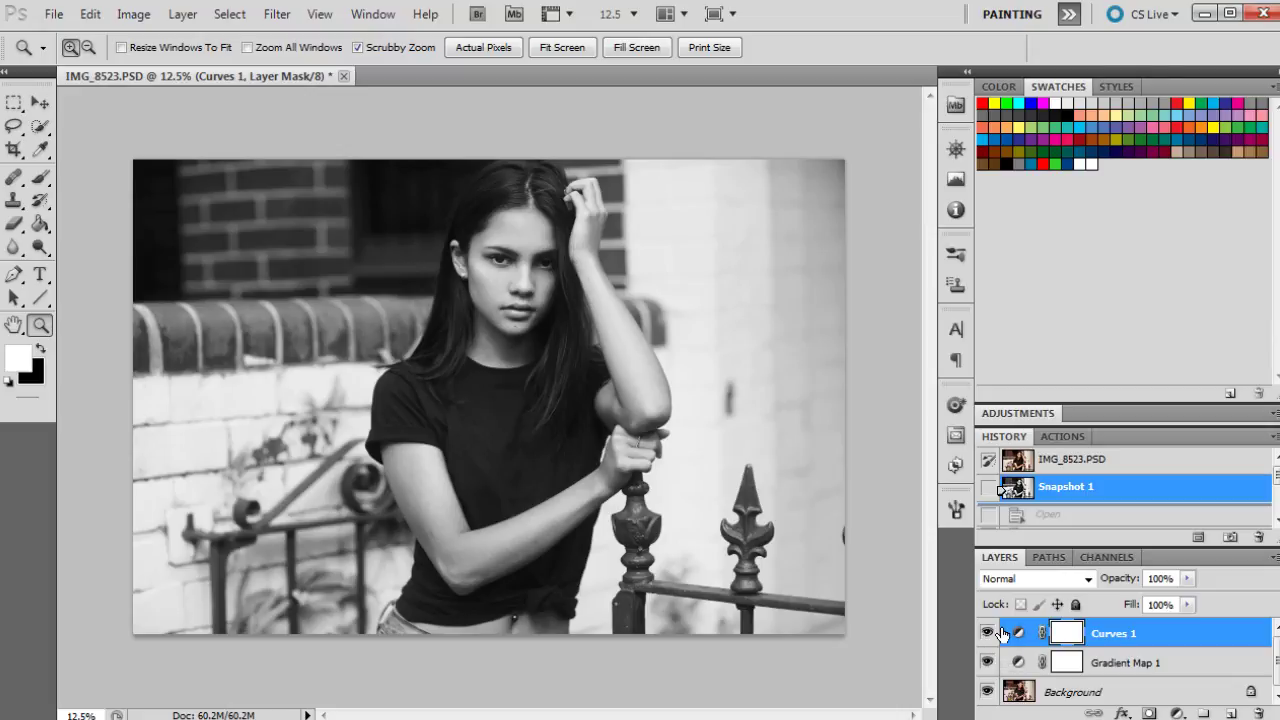
left_click(987, 634)
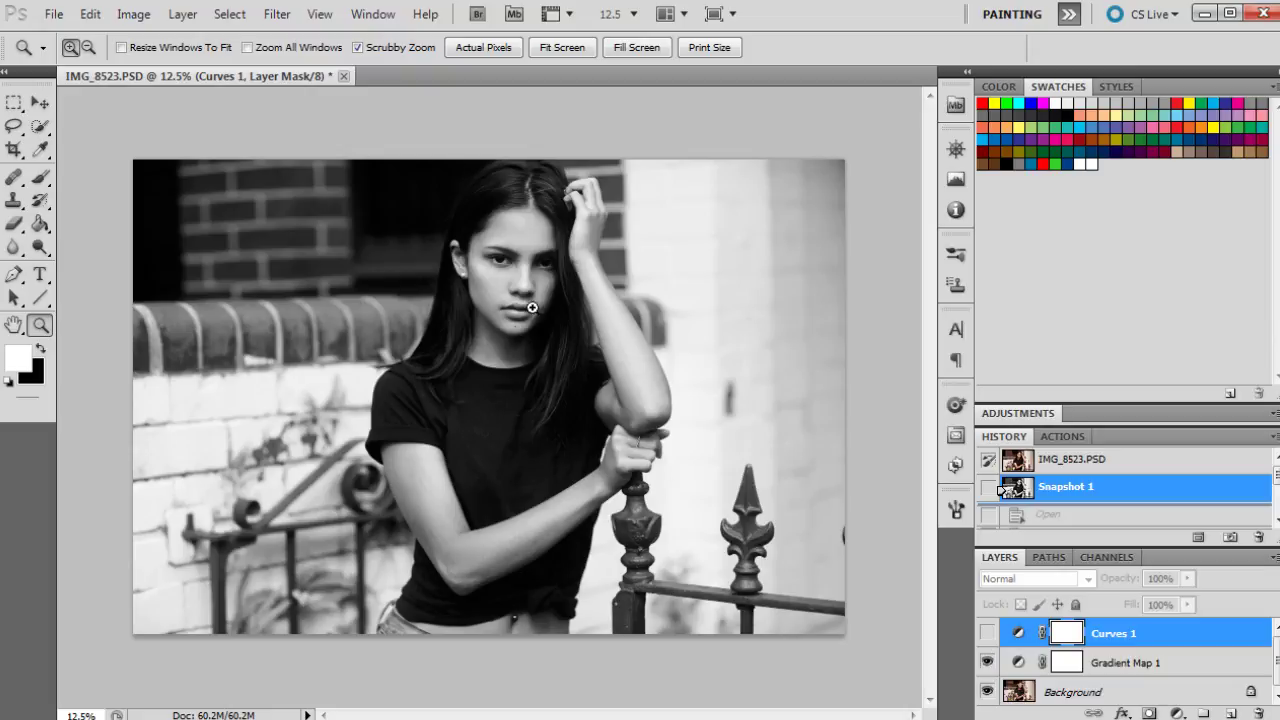
left_click(987, 634)
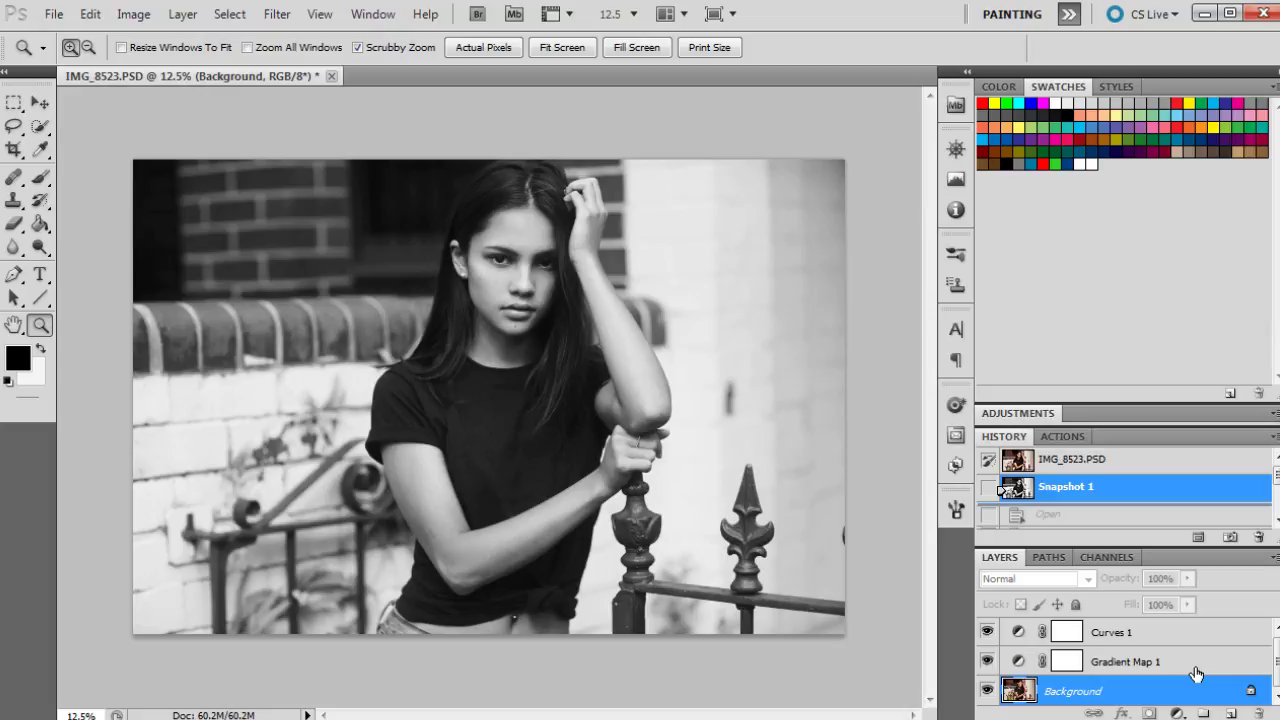
- Duplicate the Background layer and add 28.33% noise to the copy, zooming in on the face
left_click_drag(1225, 691, 1234, 714)
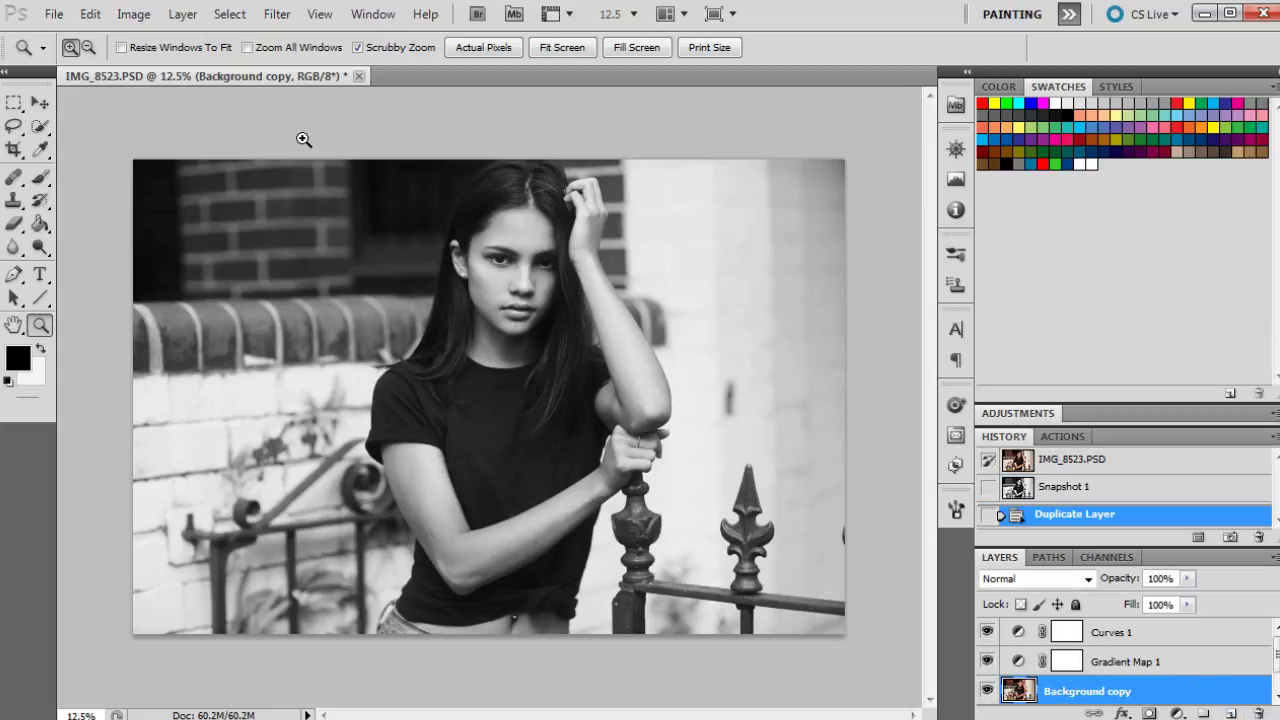
left_click(282, 16)
mouse_move(310, 258)
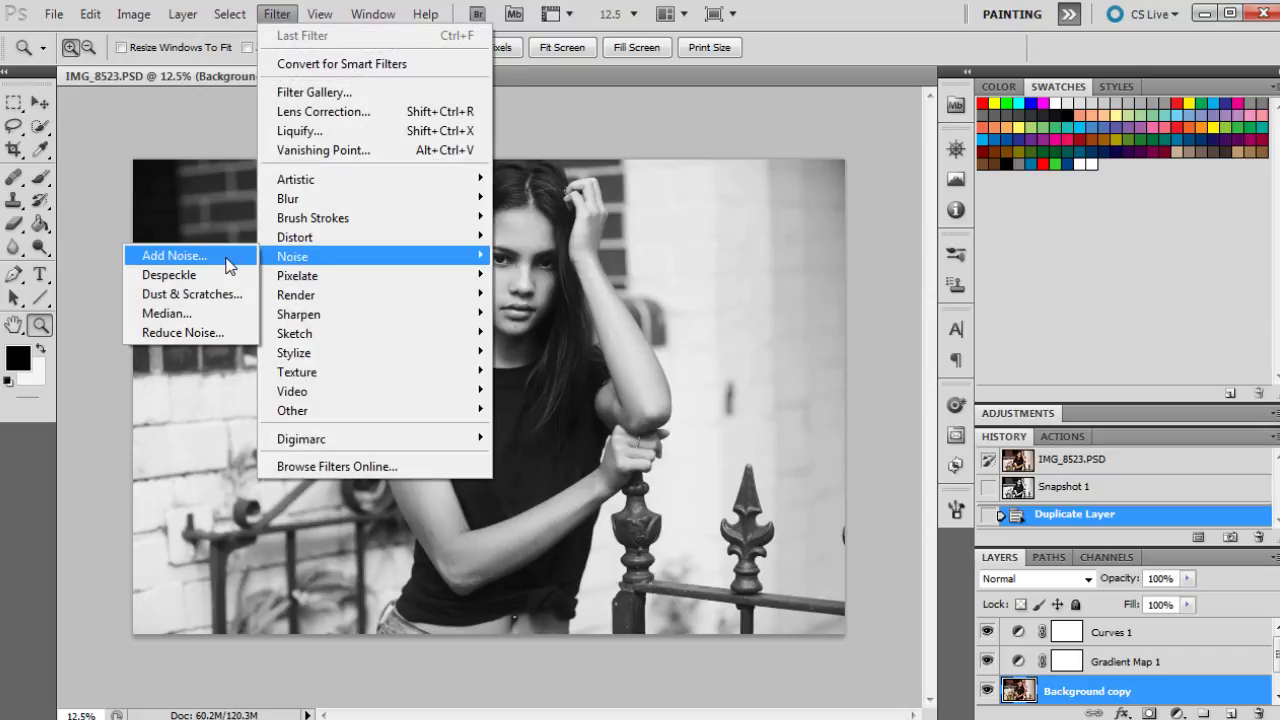
left_click(229, 265)
left_click_drag(560, 25, 734, 56)
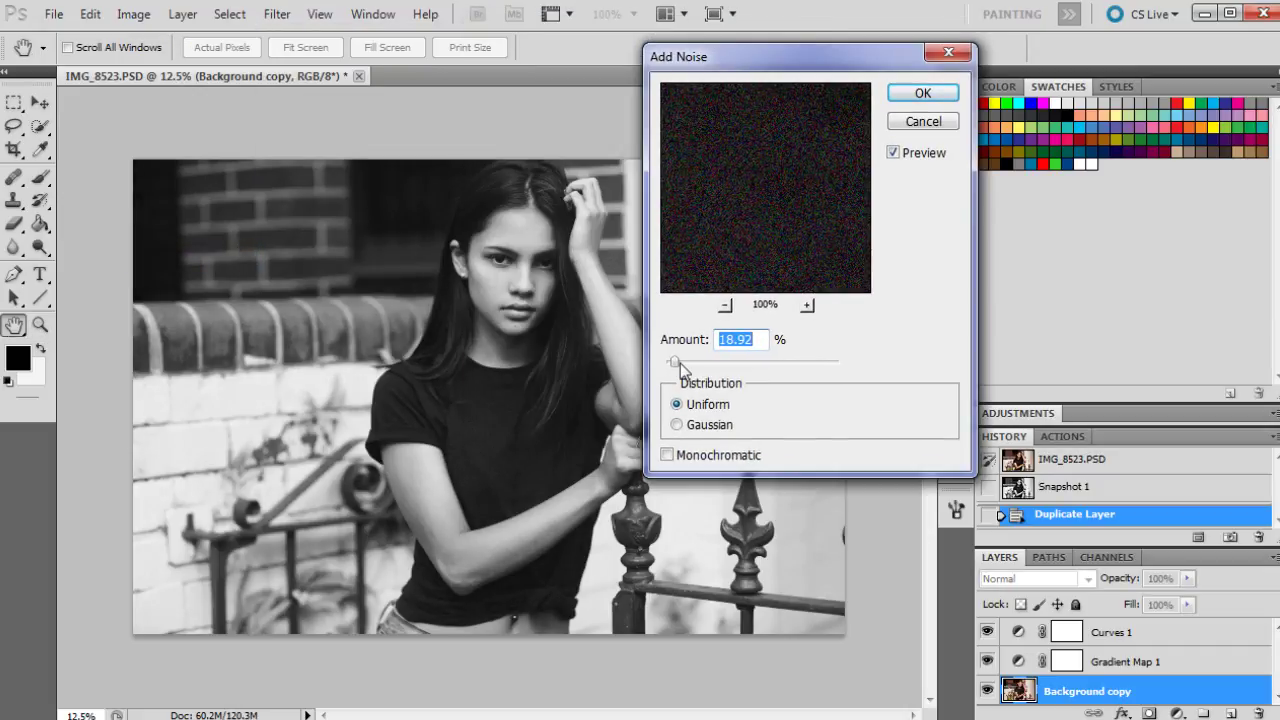
left_click_drag(680, 363, 675, 367)
left_click(921, 92)
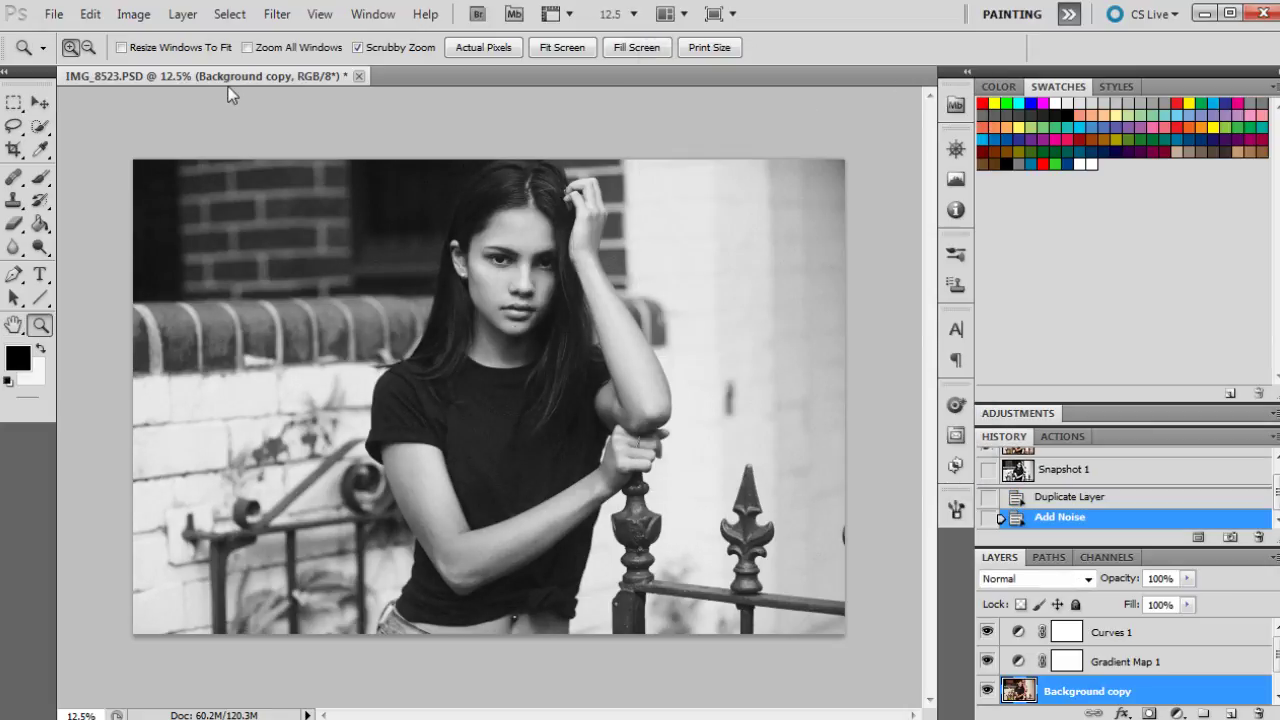
left_click(408, 250)
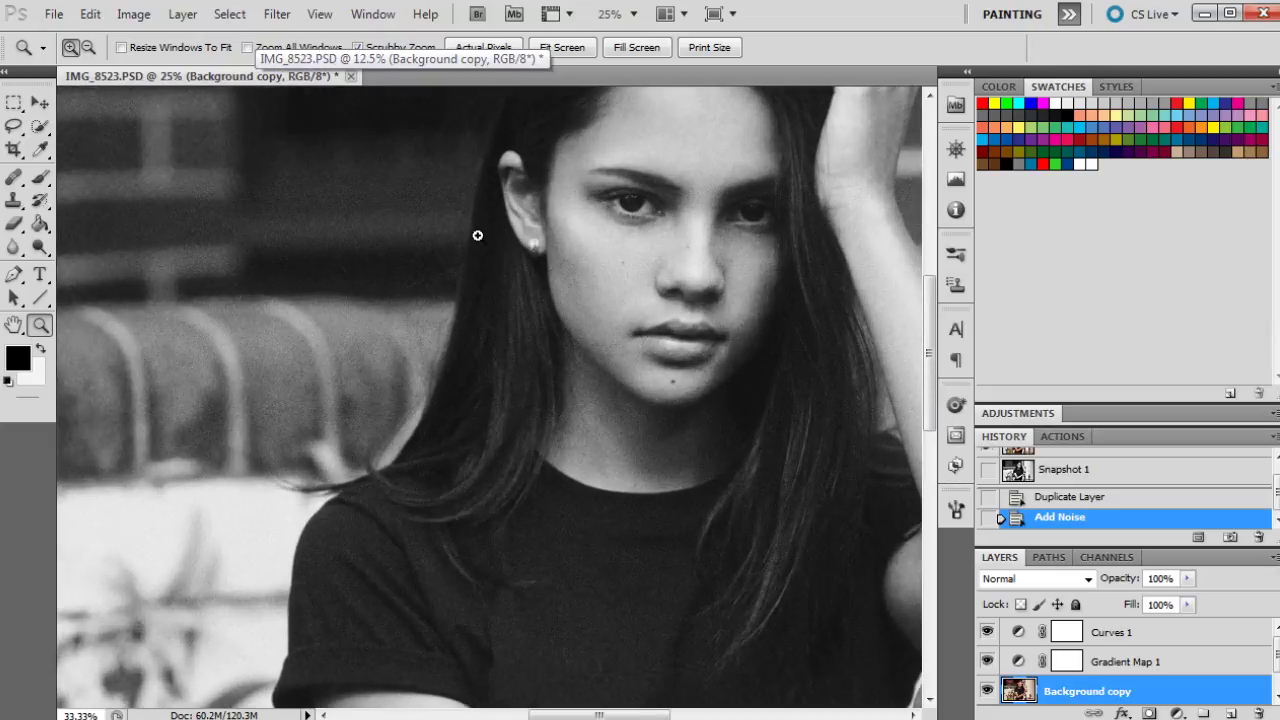
left_click(477, 234)
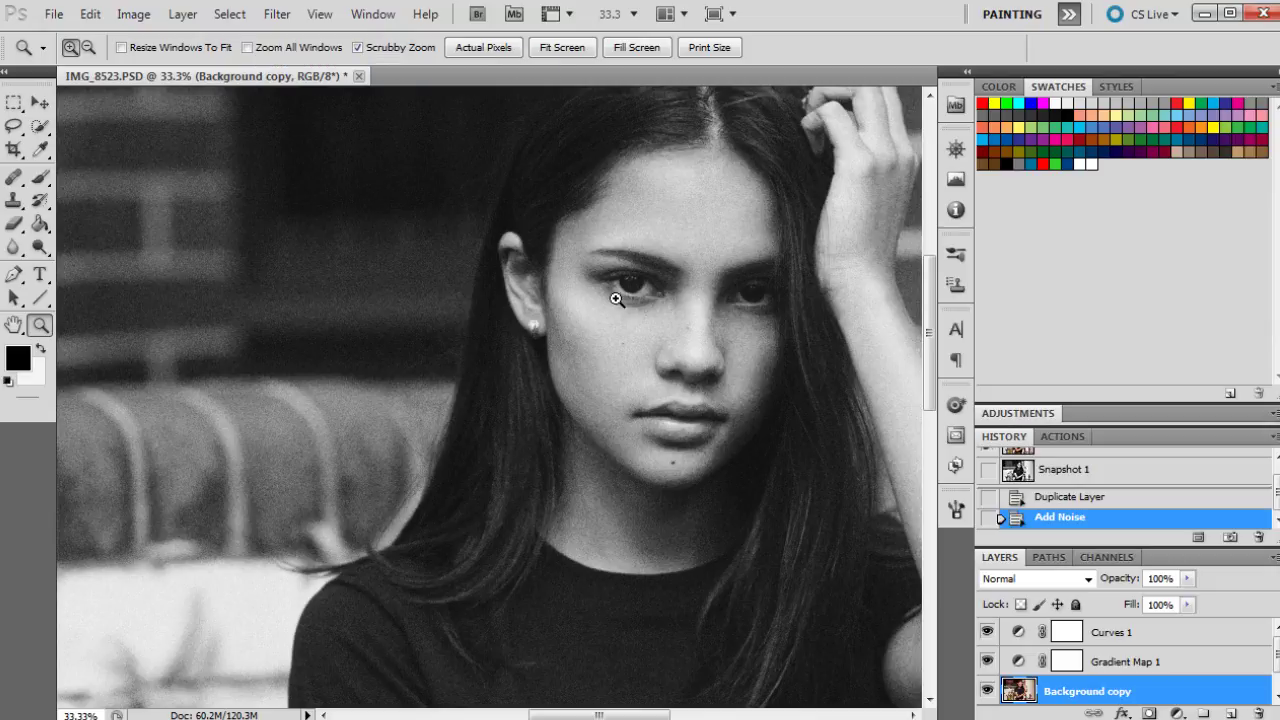
- Apply a Gaussian Blur with a 1.0-pixel radius to the noisy Background copy
left_click(277, 14)
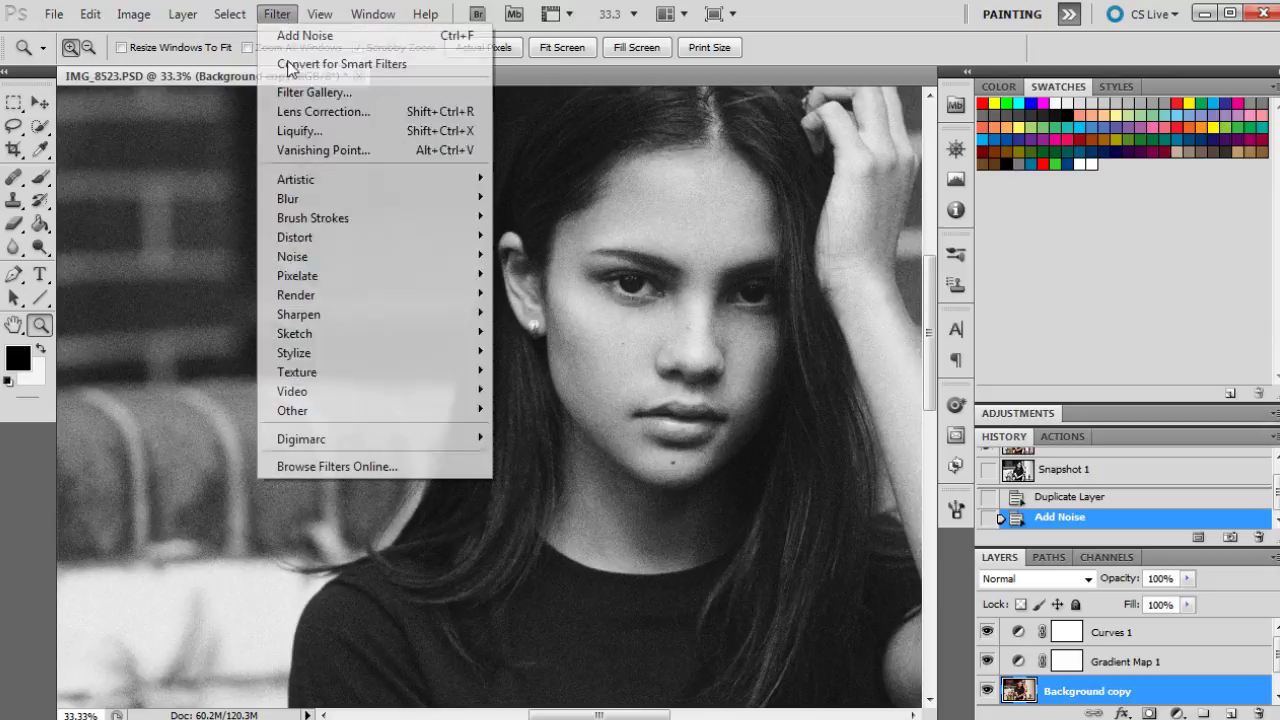
mouse_move(287, 200)
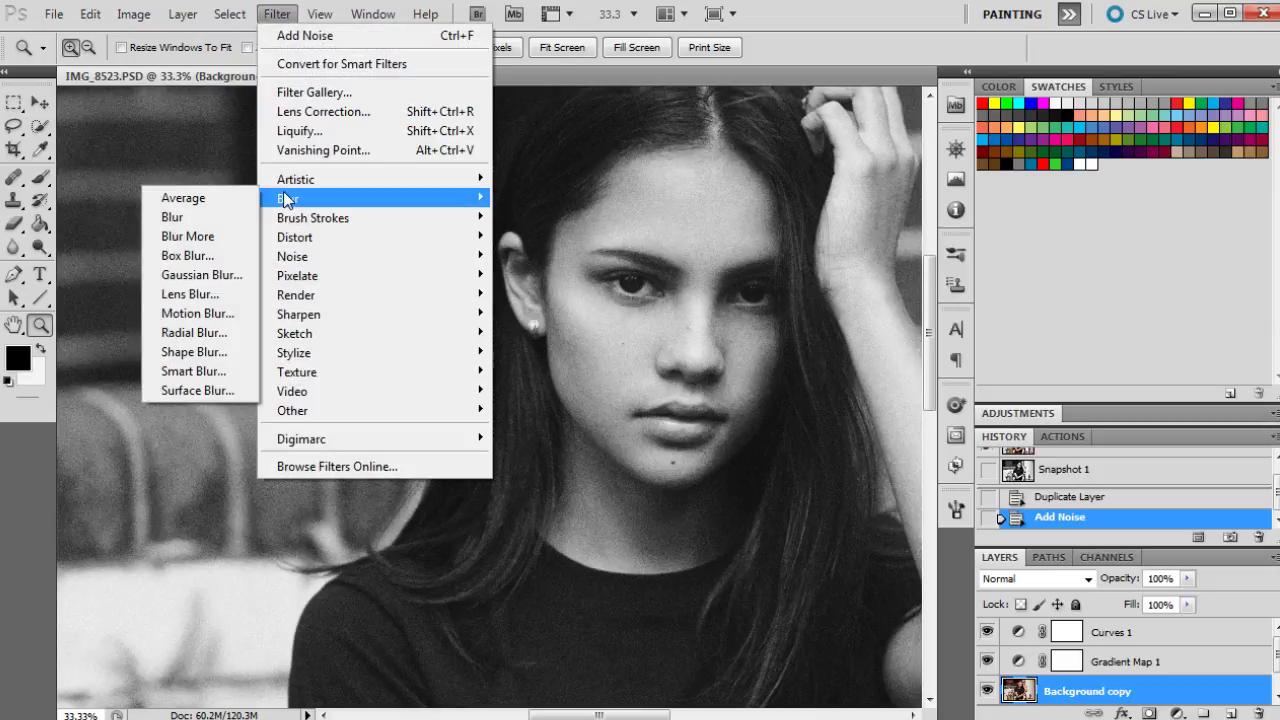
left_click(201, 273)
left_click_drag(646, 59, 1052, 143)
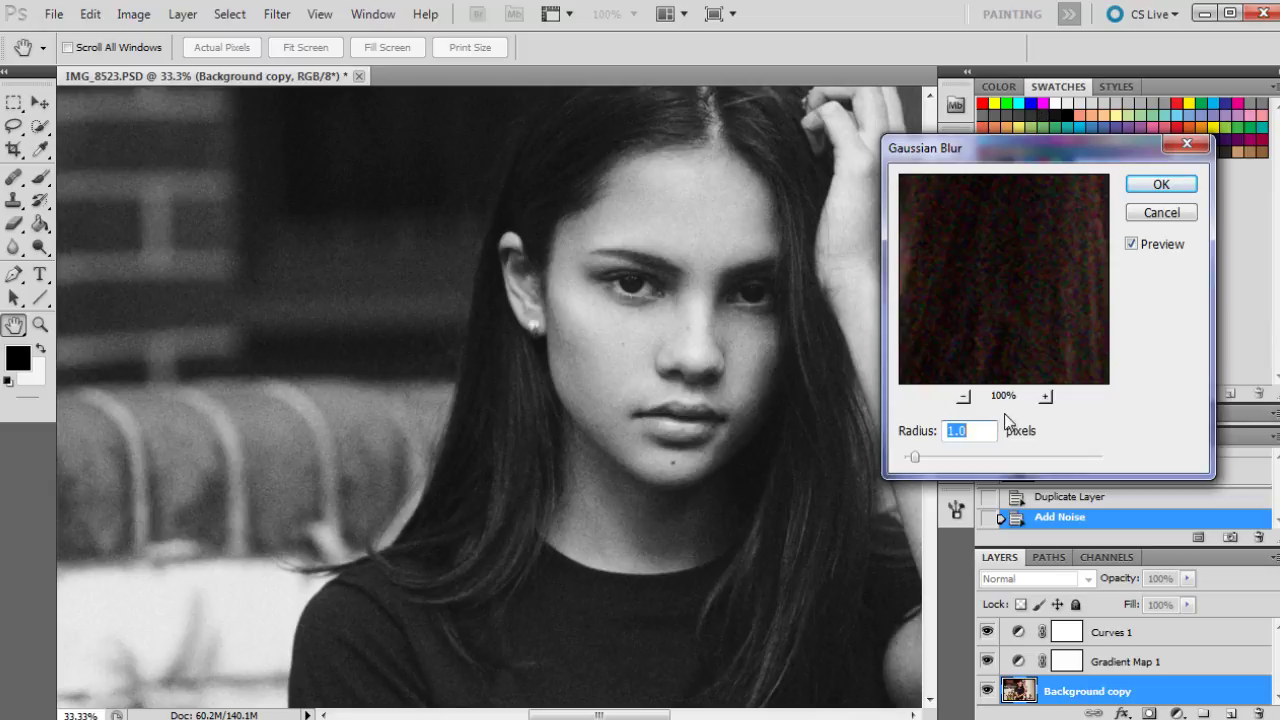
left_click(1161, 184)
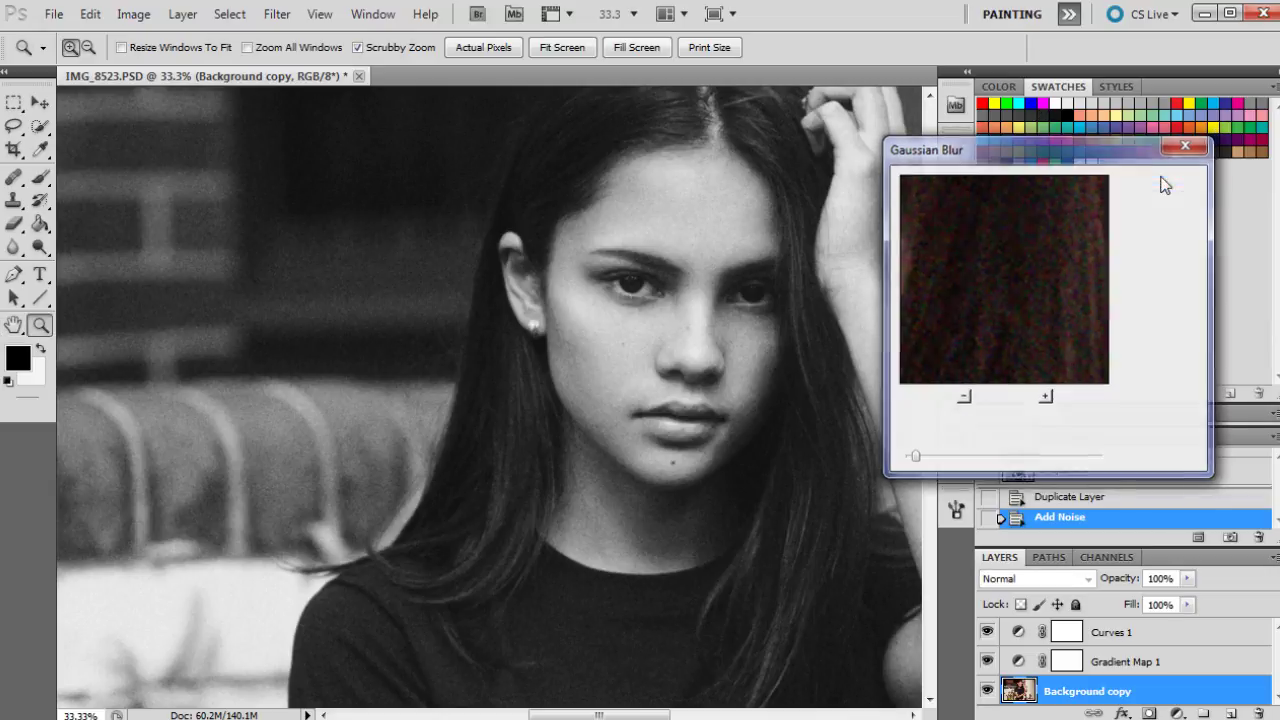
- Set the Background copy layer's opacity to 70%
left_click(1186, 580)
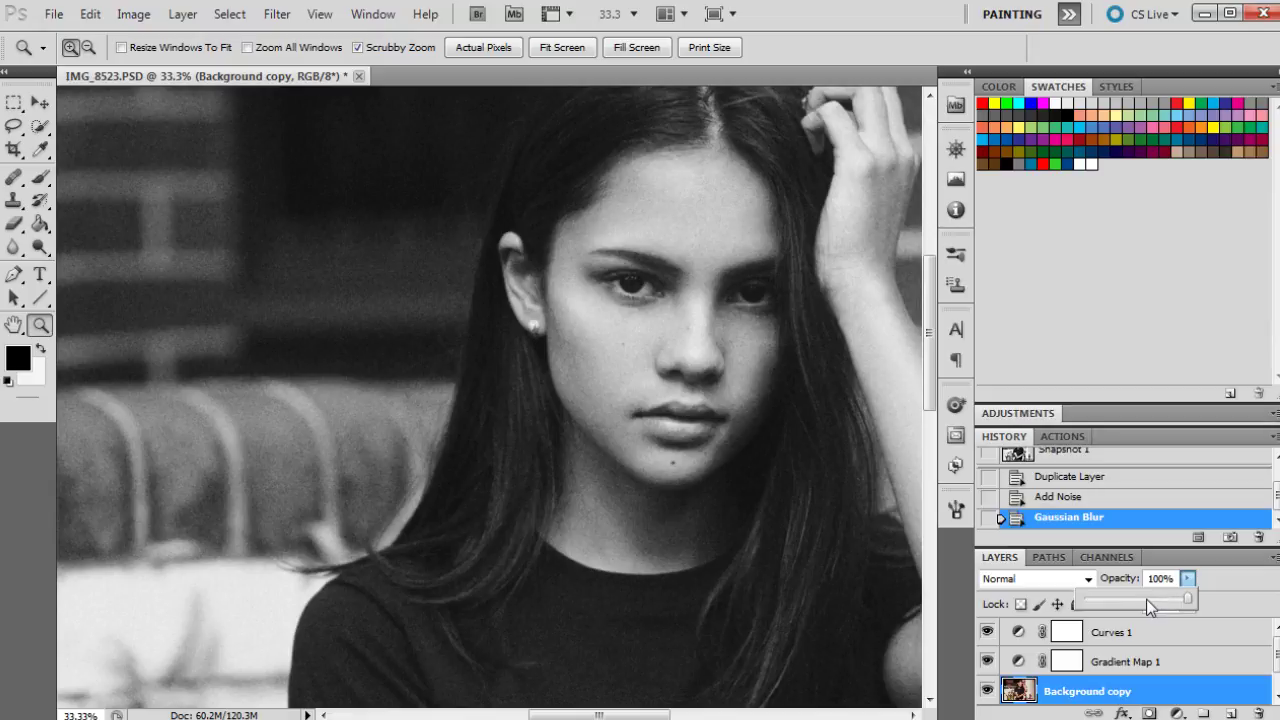
left_click(1145, 599)
left_click_drag(1156, 604, 1161, 607)
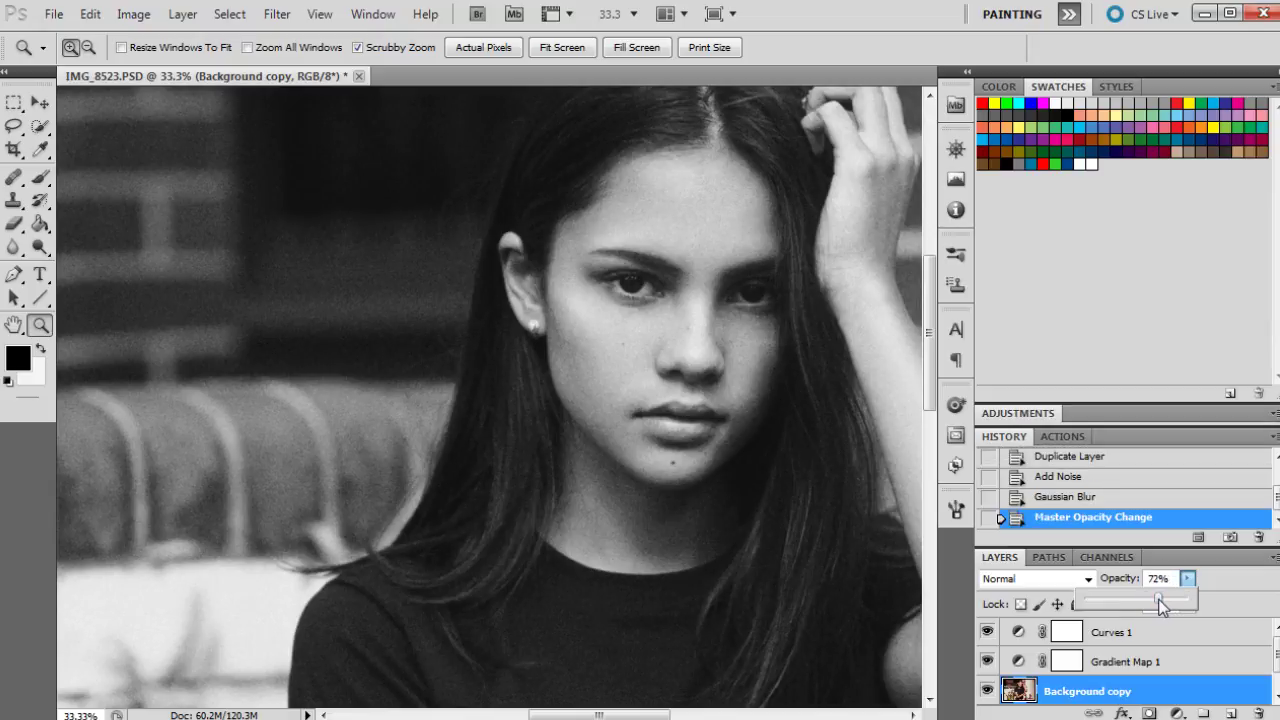
left_click_drag(1158, 600, 1156, 600)
- Zoom out step by step until the whole photo is visible
right_click(680, 299)
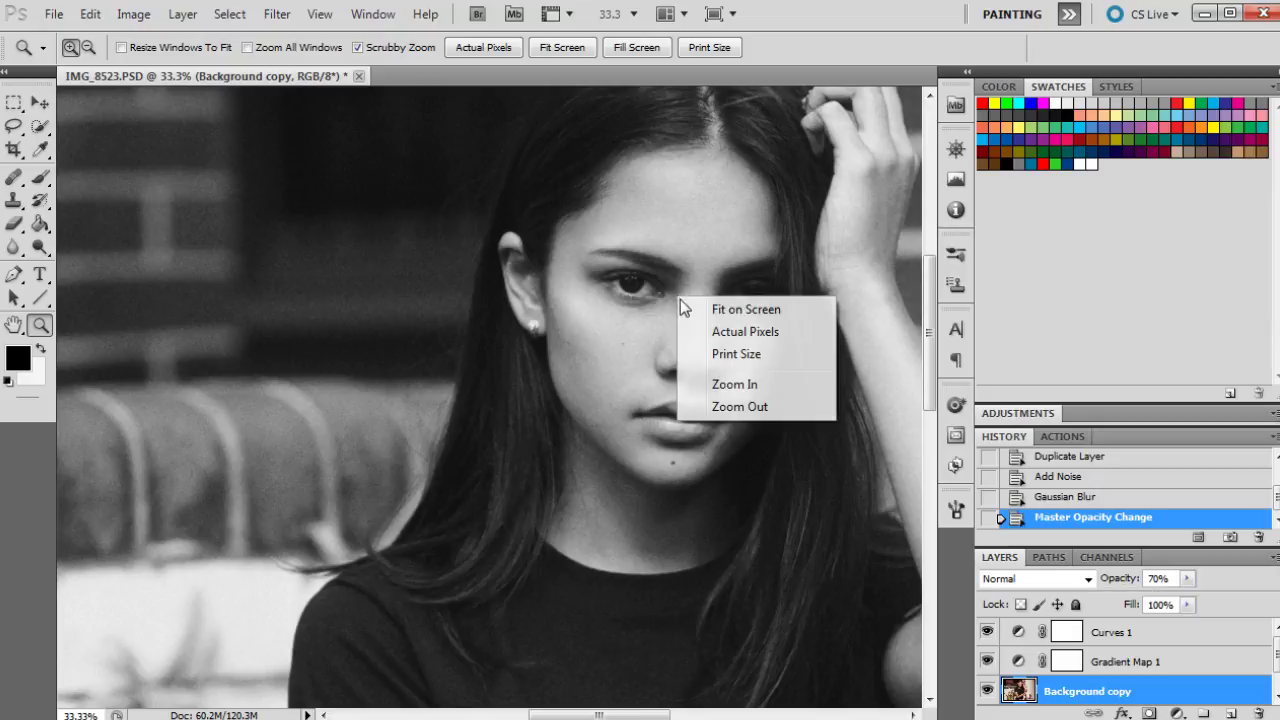
left_click(712, 406)
right_click(710, 305)
left_click(740, 413)
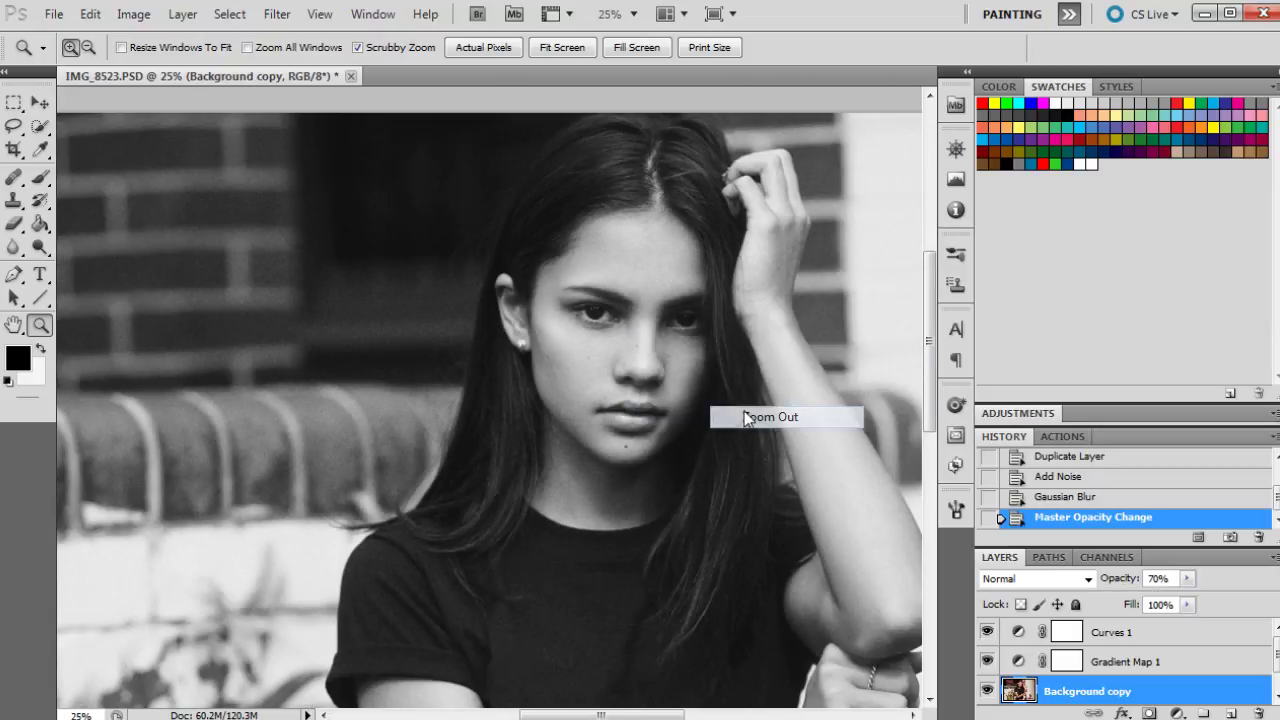
right_click(704, 340)
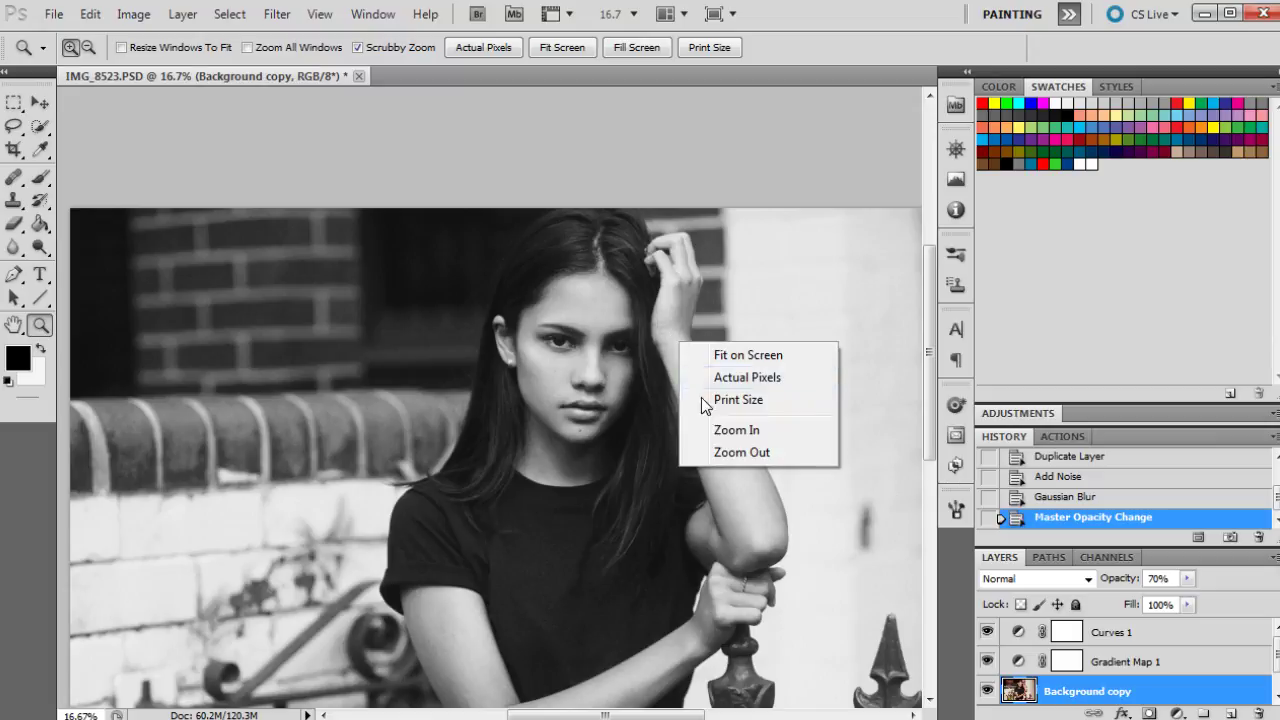
left_click(723, 449)
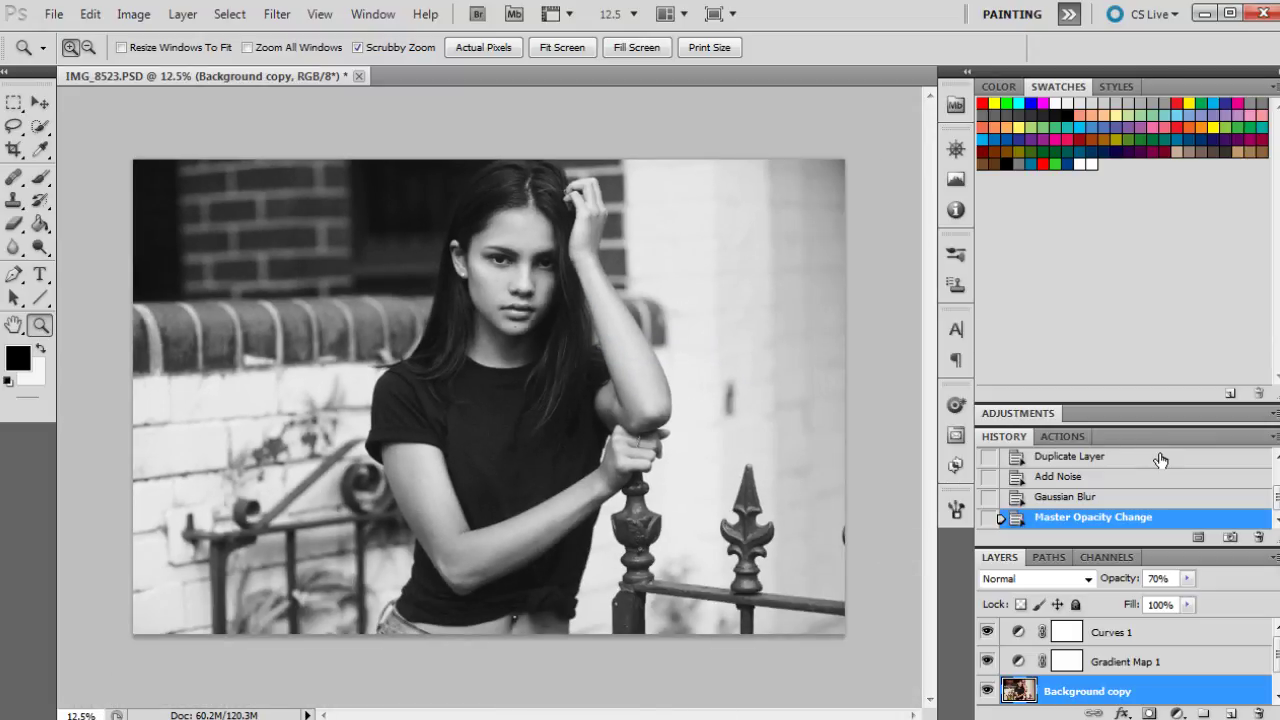
- Save Snapshot 2 and compare it against the original colour state
left_click(1230, 537)
scroll(1140, 490, "up", 3)
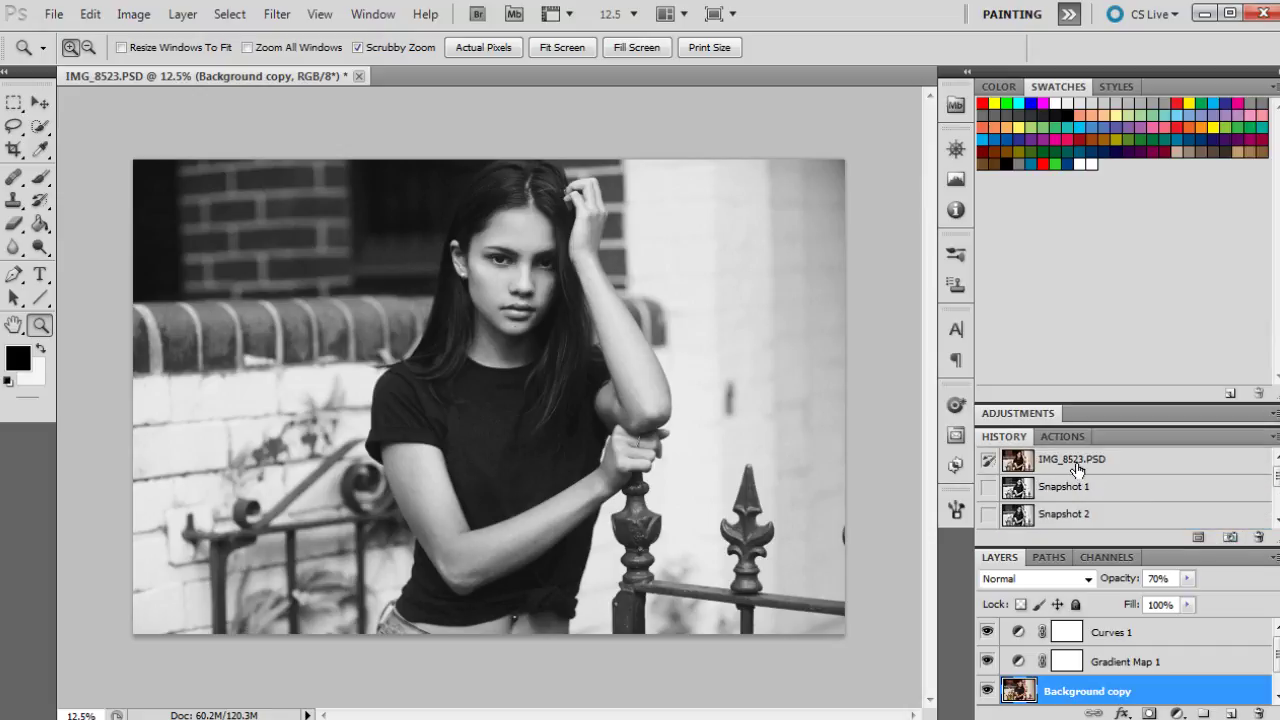
left_click(1080, 466)
scroll(1085, 483, "down", 1)
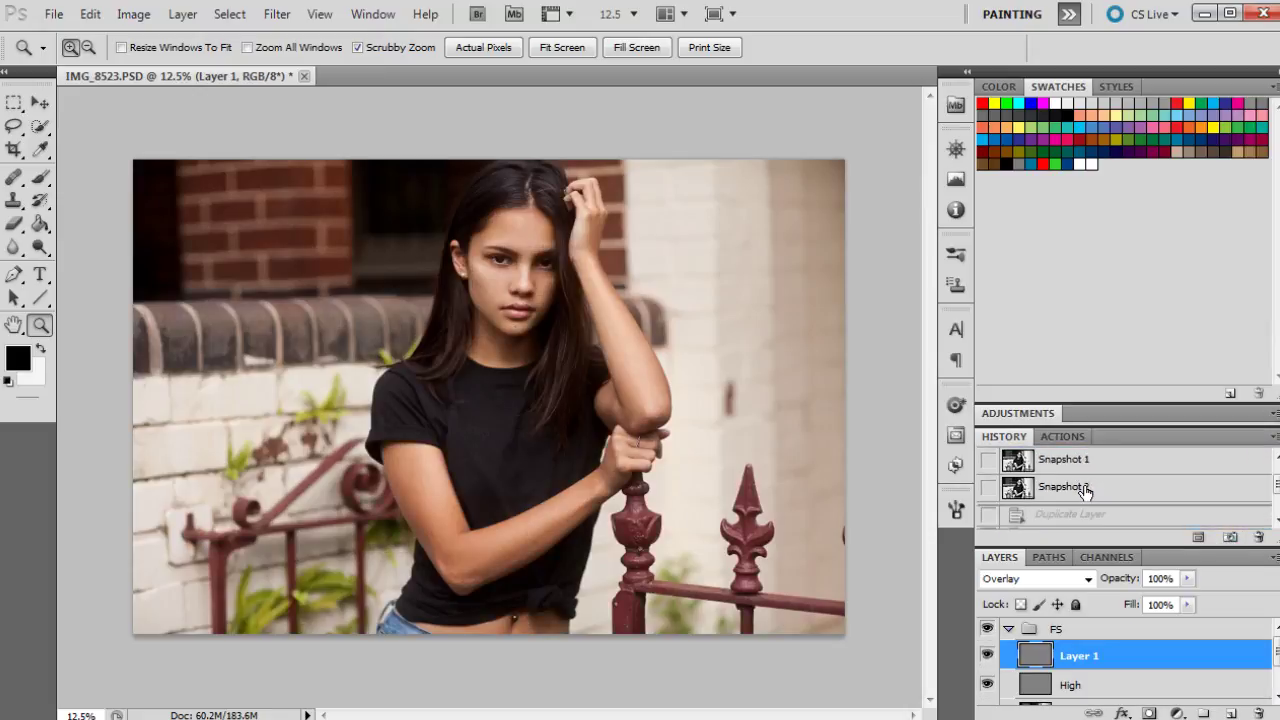
left_click(1085, 487)
- Zoom in on the face and compare the skin grain with the colour original, returning to Snapshot 2
left_click(520, 245)
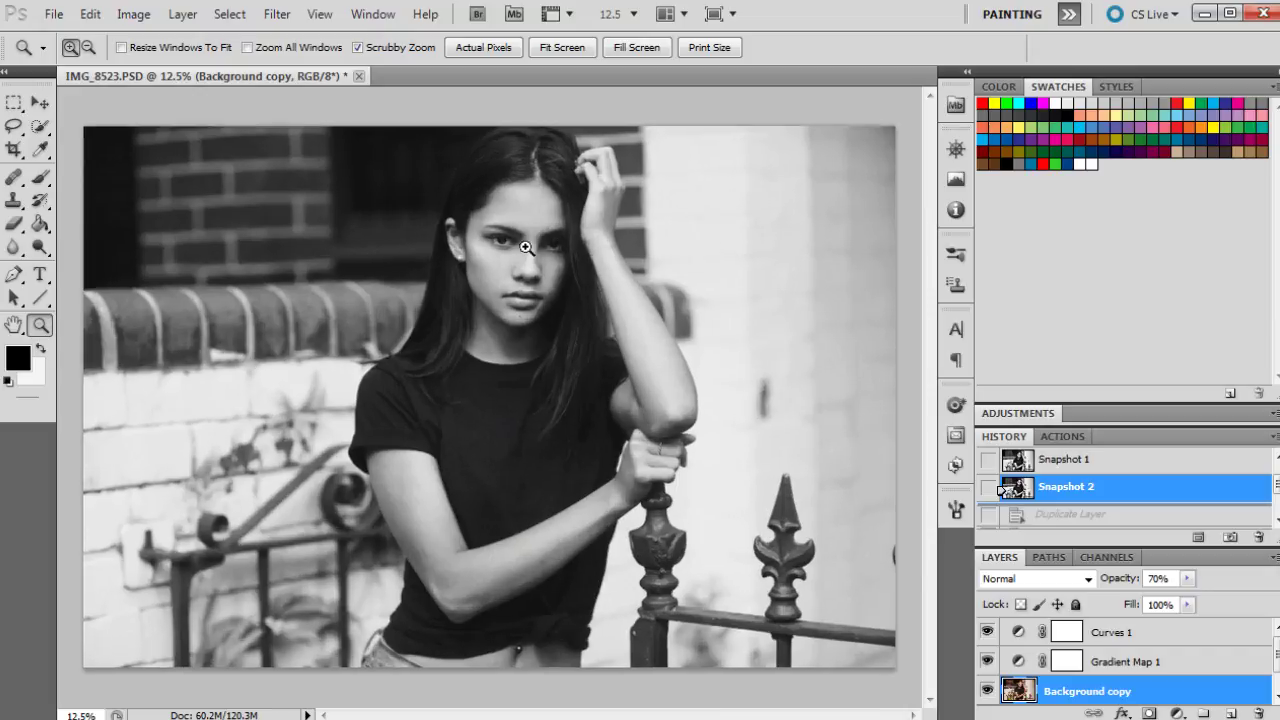
left_click(447, 175)
left_click(545, 318)
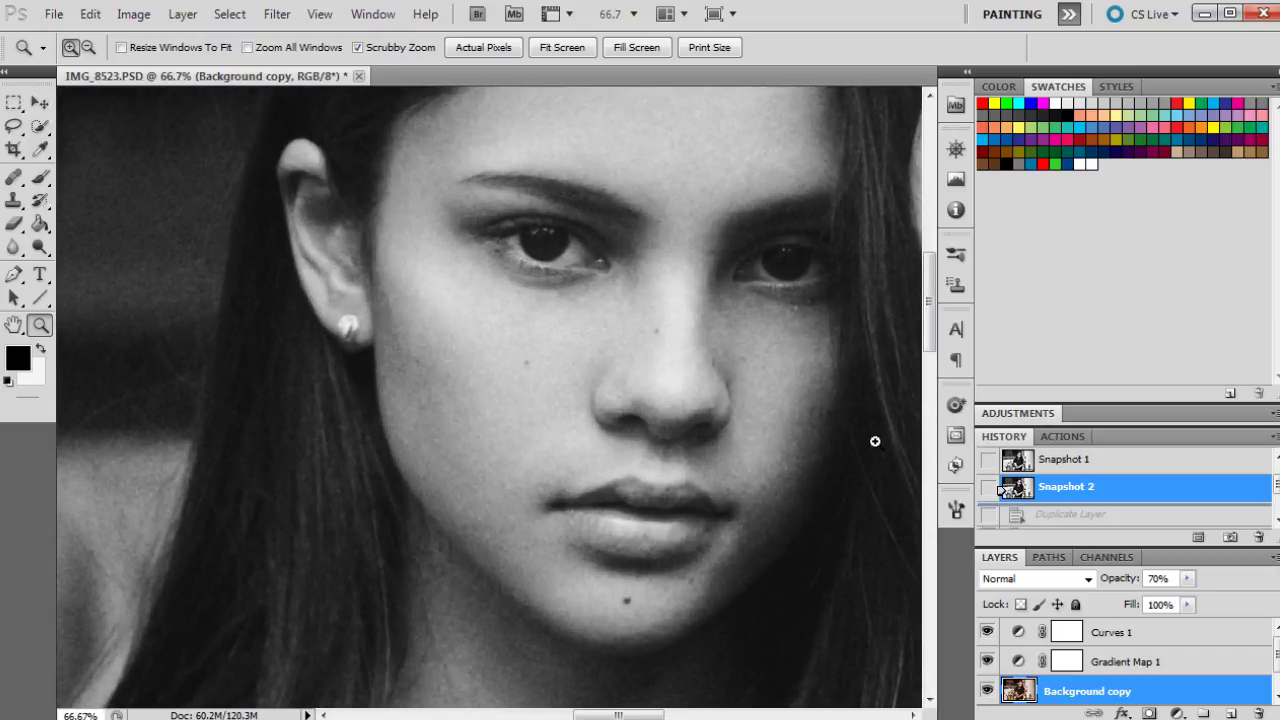
scroll(1097, 514, "up", 1)
left_click(1088, 465)
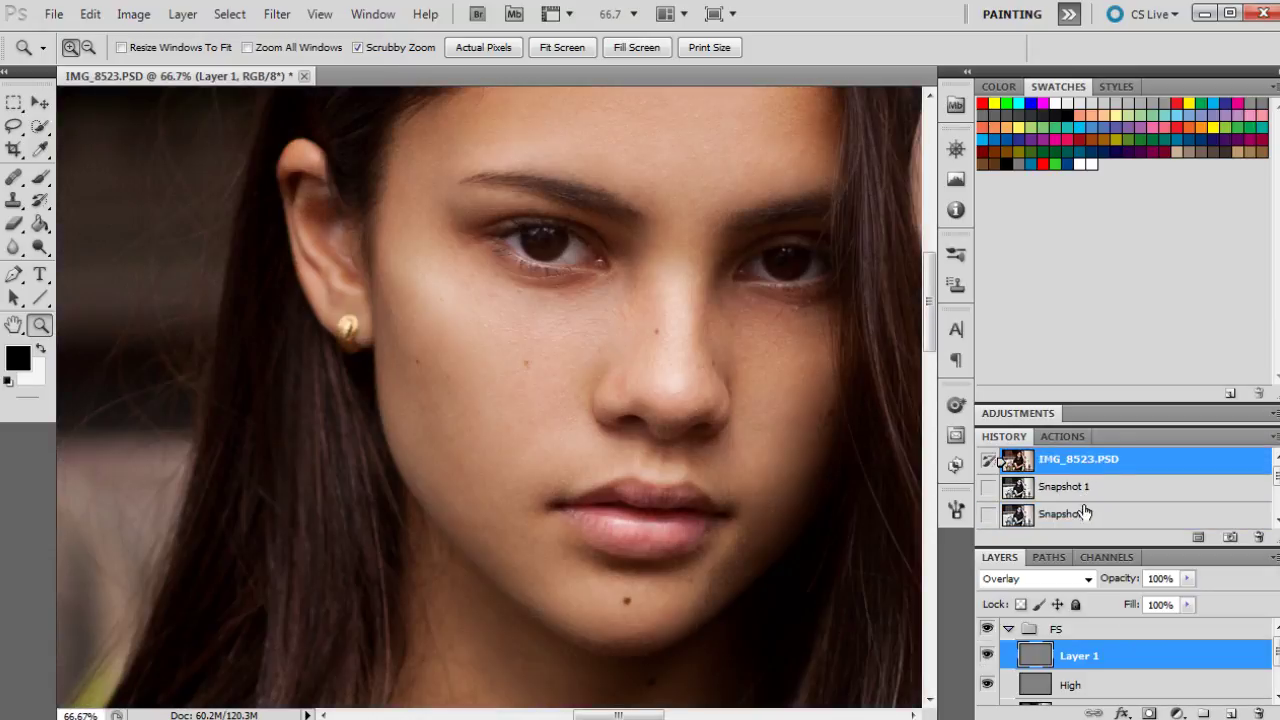
left_click(1085, 514)
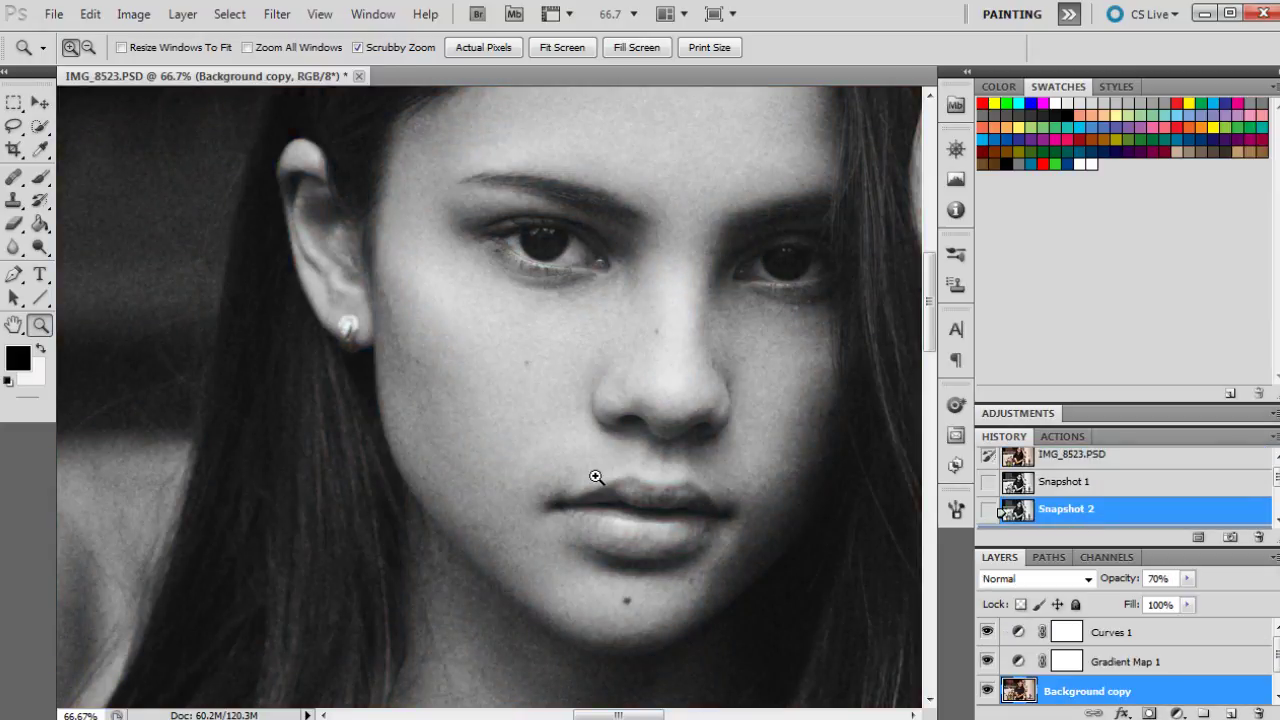
- Fit the photo on screen, then zoom out to 12.5%
right_click(623, 302)
left_click(643, 316)
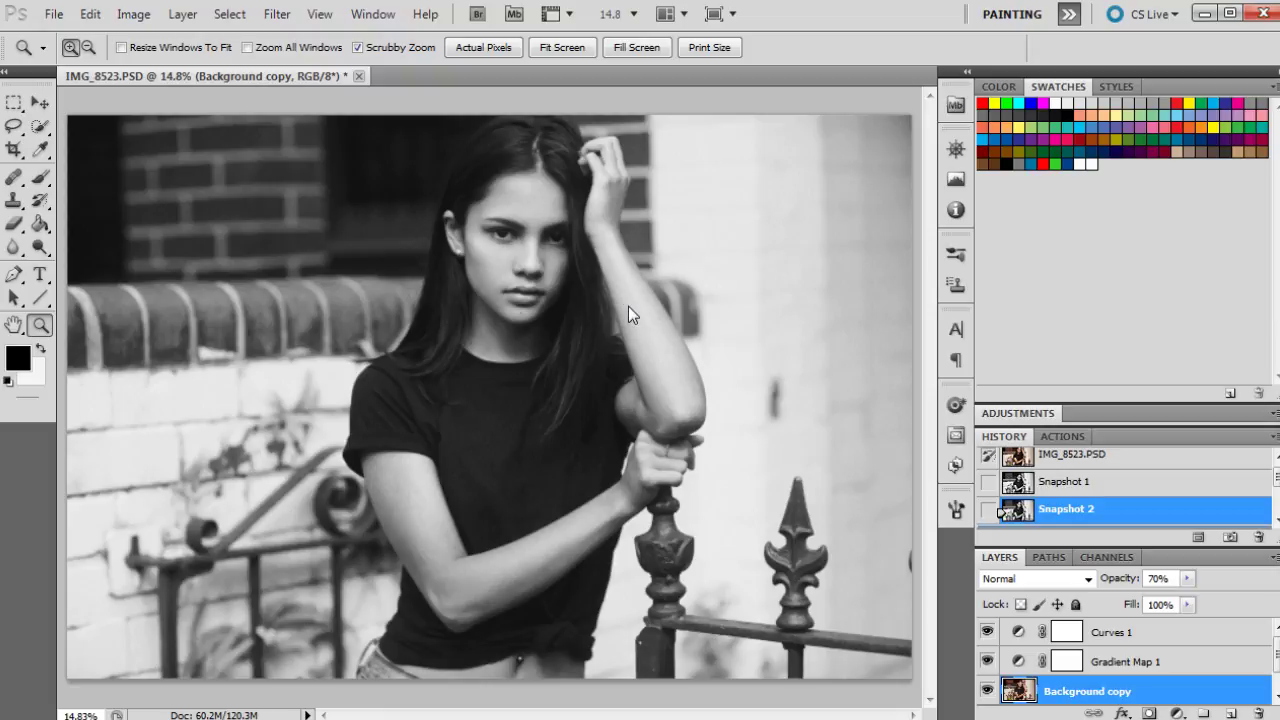
right_click(628, 306)
left_click(655, 398)
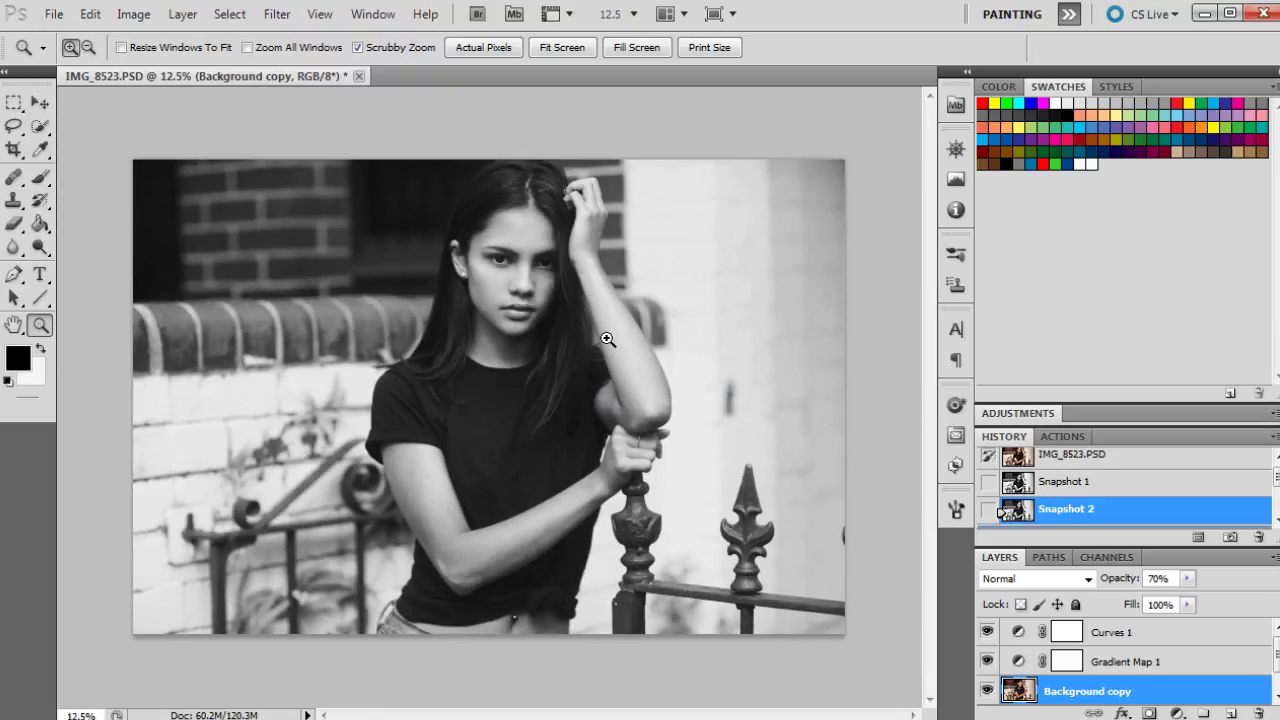